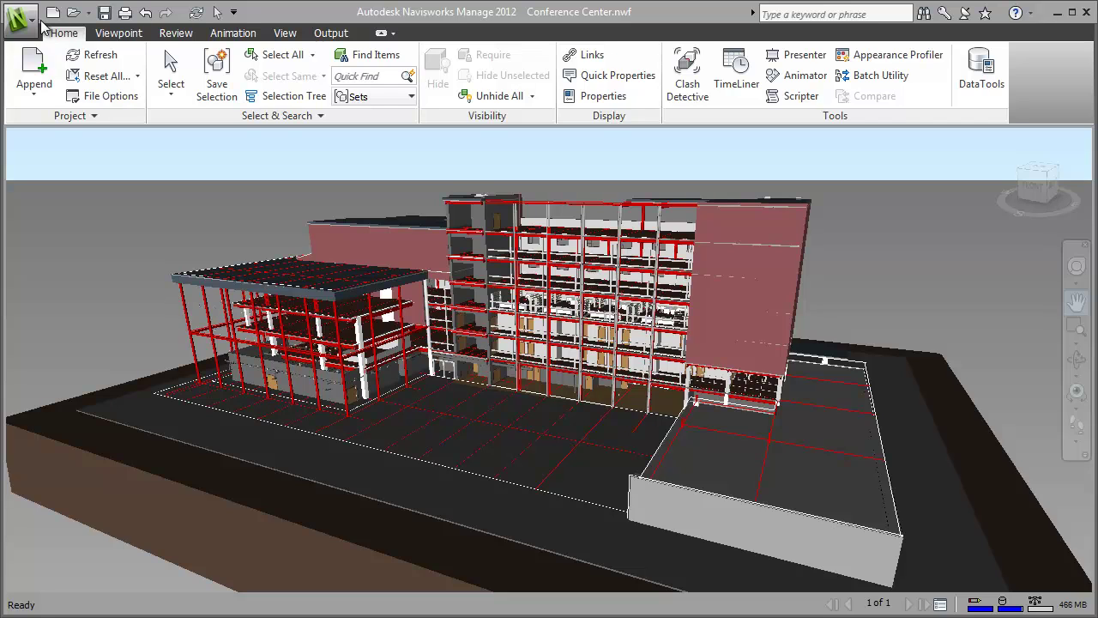
# - Load the Navisworks Standard workspace from the View tab's Load Workspace list
pyautogui.click(278, 36)
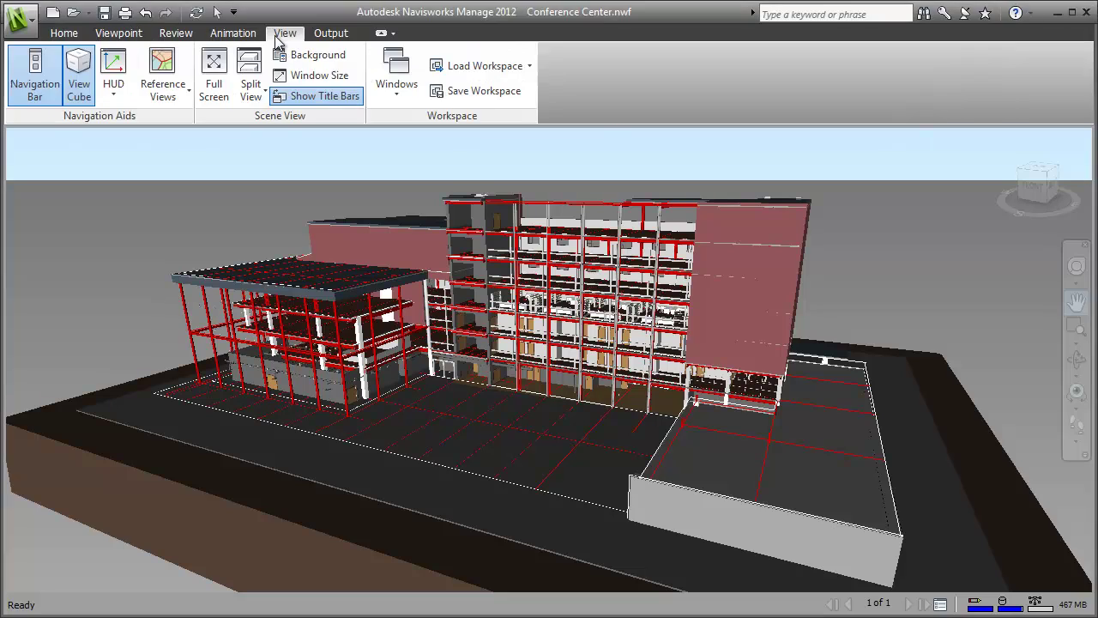
pyautogui.click(477, 69)
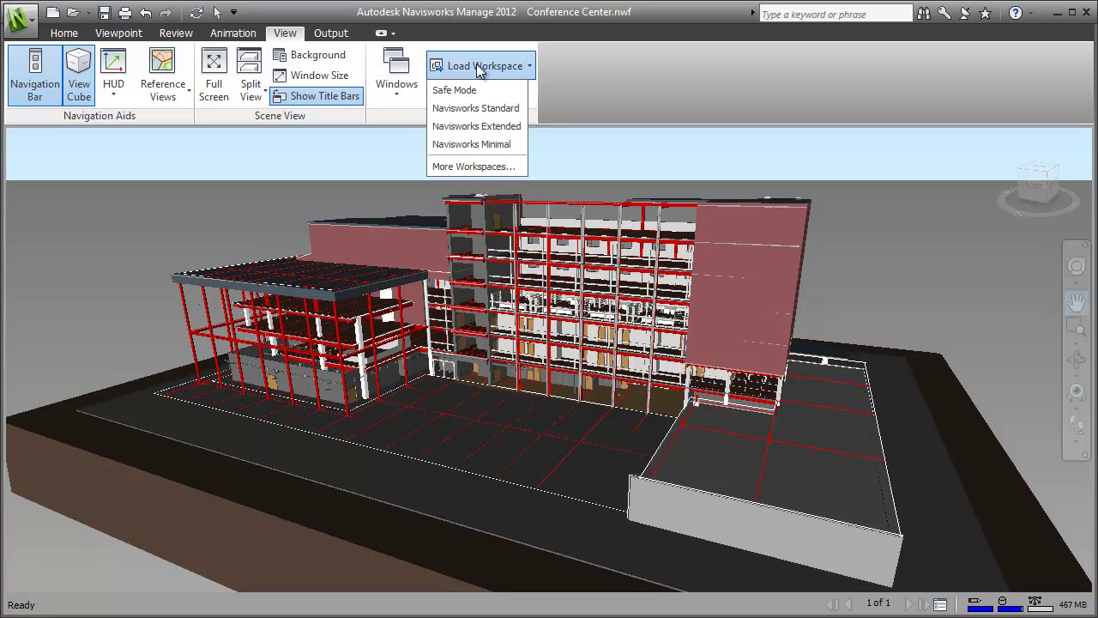
pyautogui.click(486, 108)
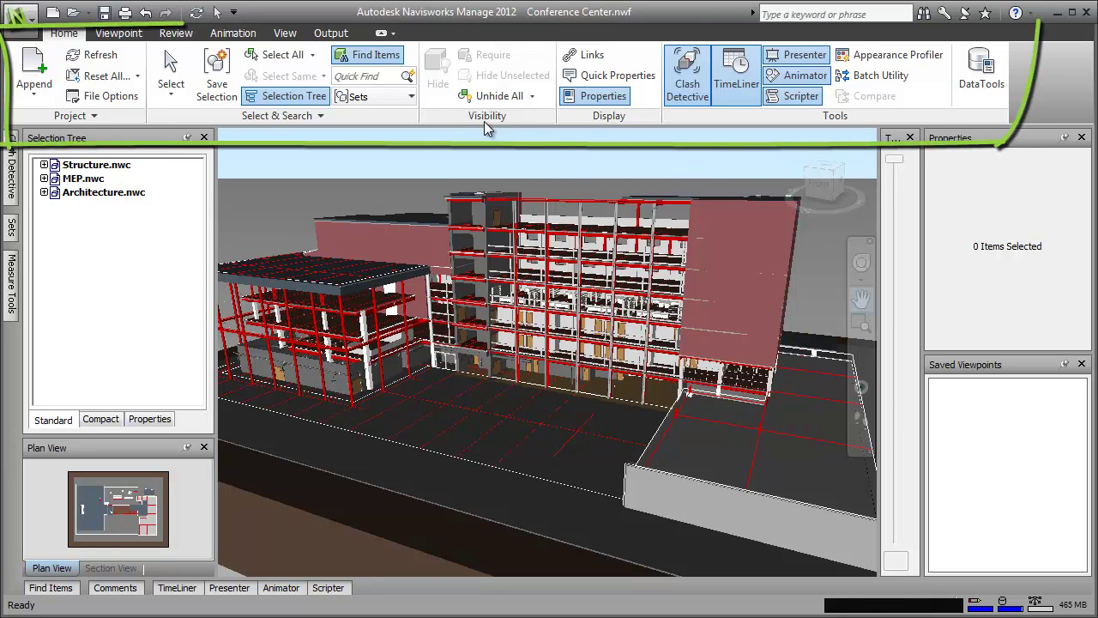
pyautogui.click(128, 38)
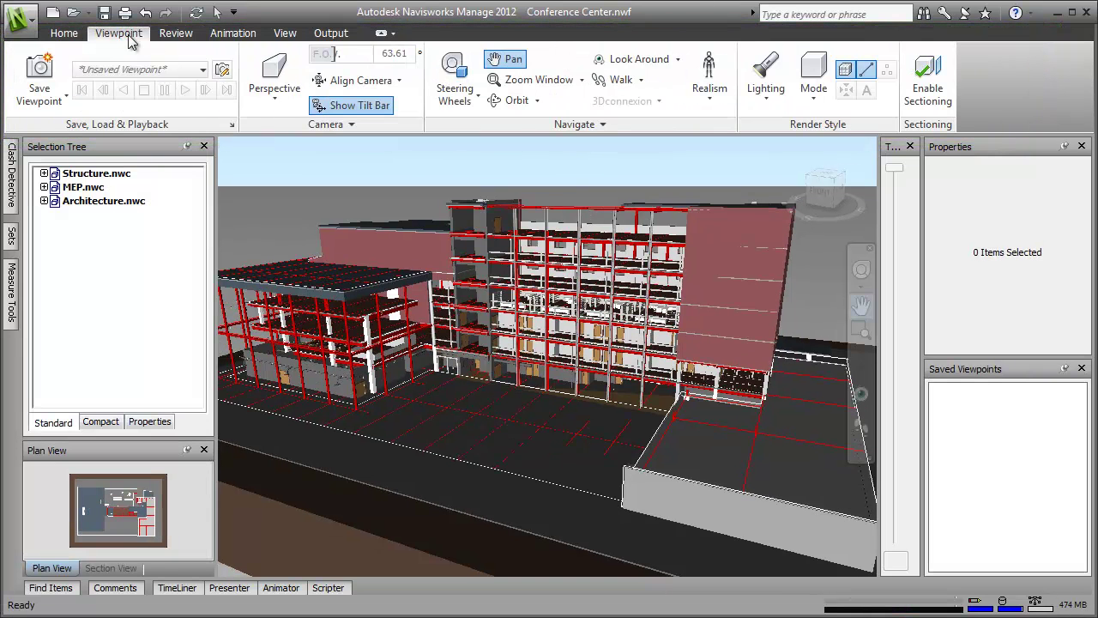
pyautogui.click(175, 36)
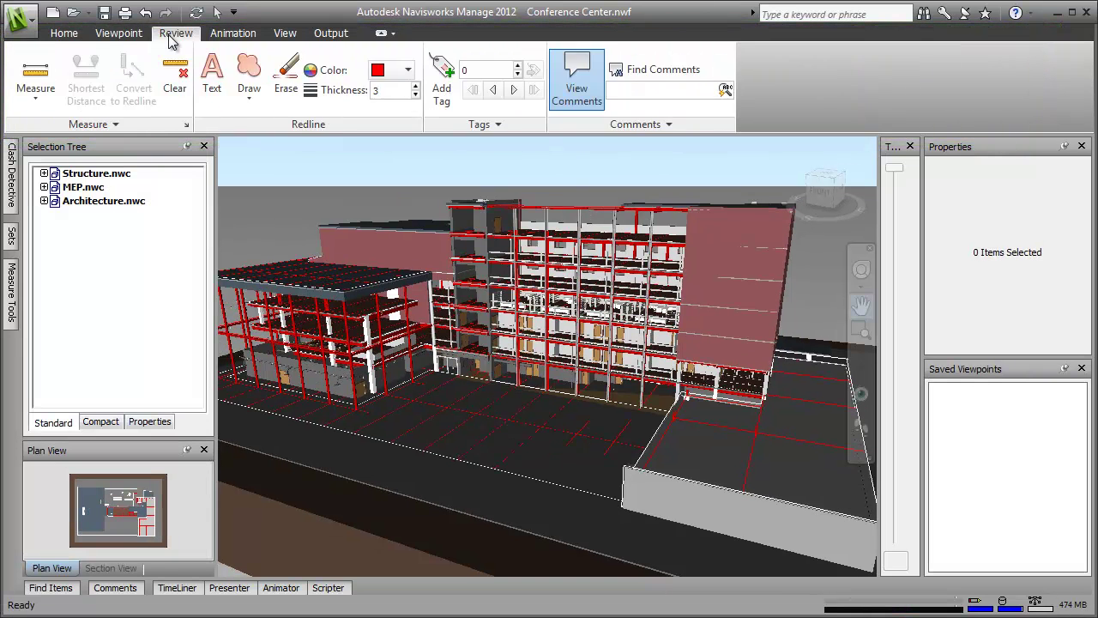
pyautogui.click(233, 36)
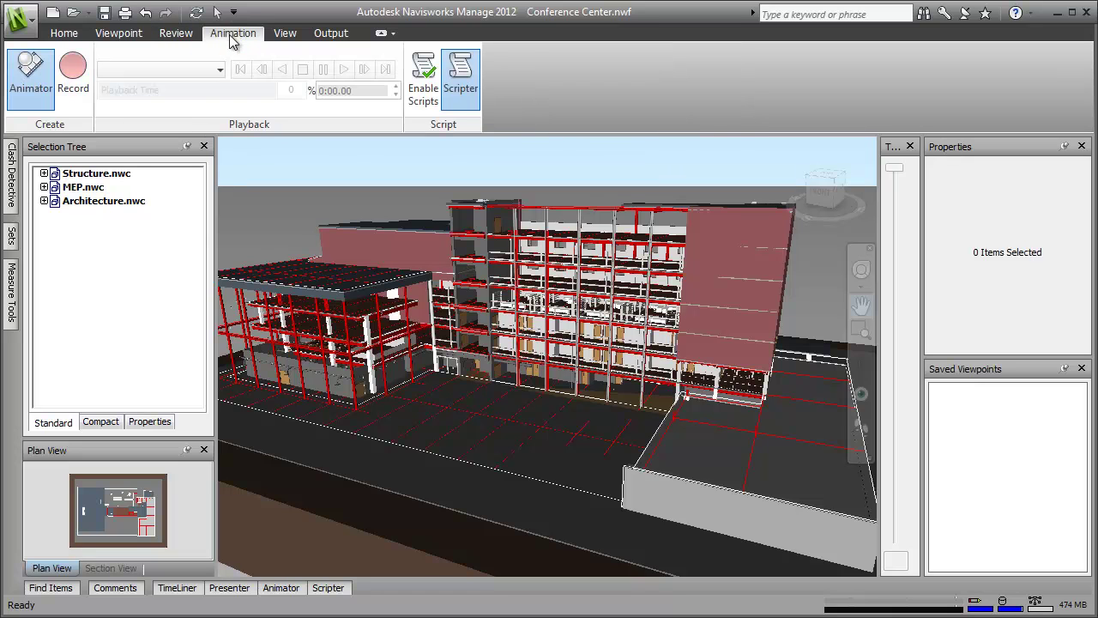
pyautogui.click(286, 34)
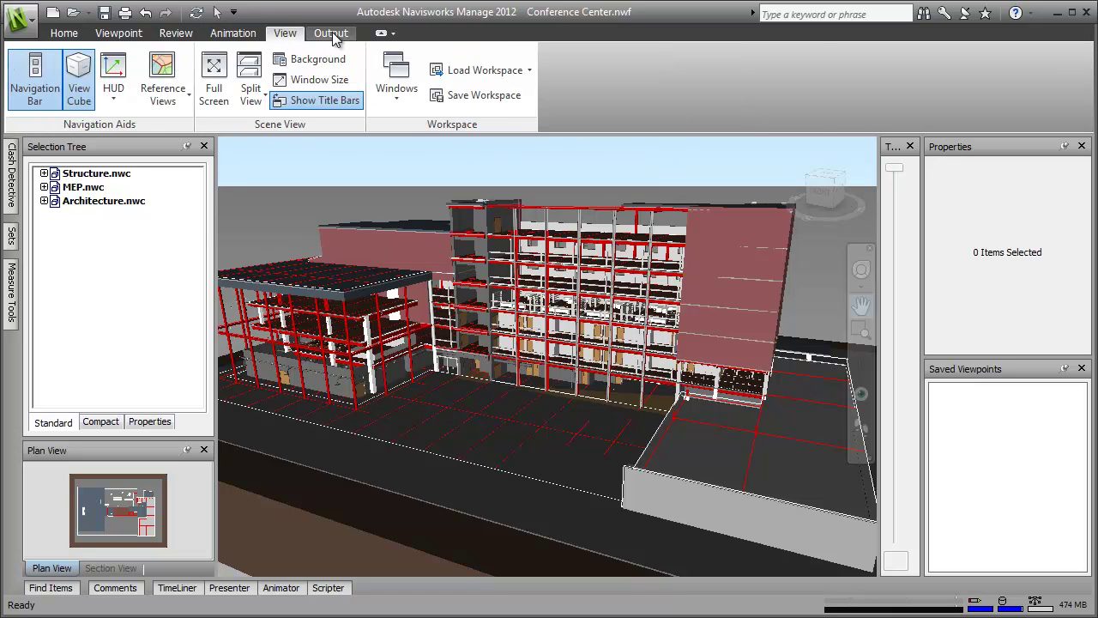
pyautogui.click(333, 35)
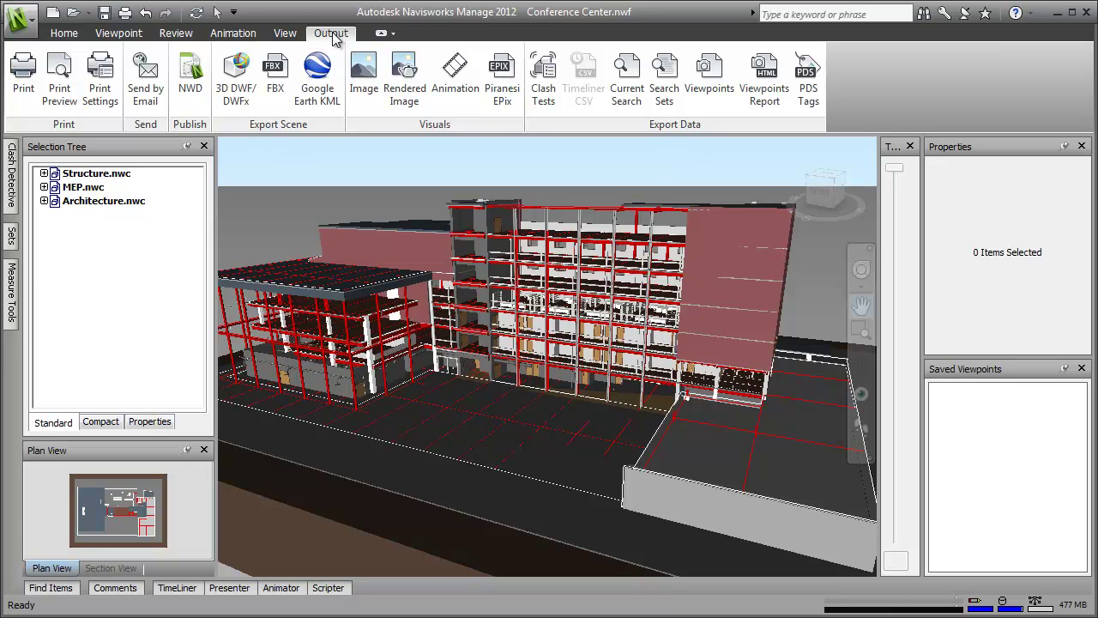
pyautogui.click(122, 32)
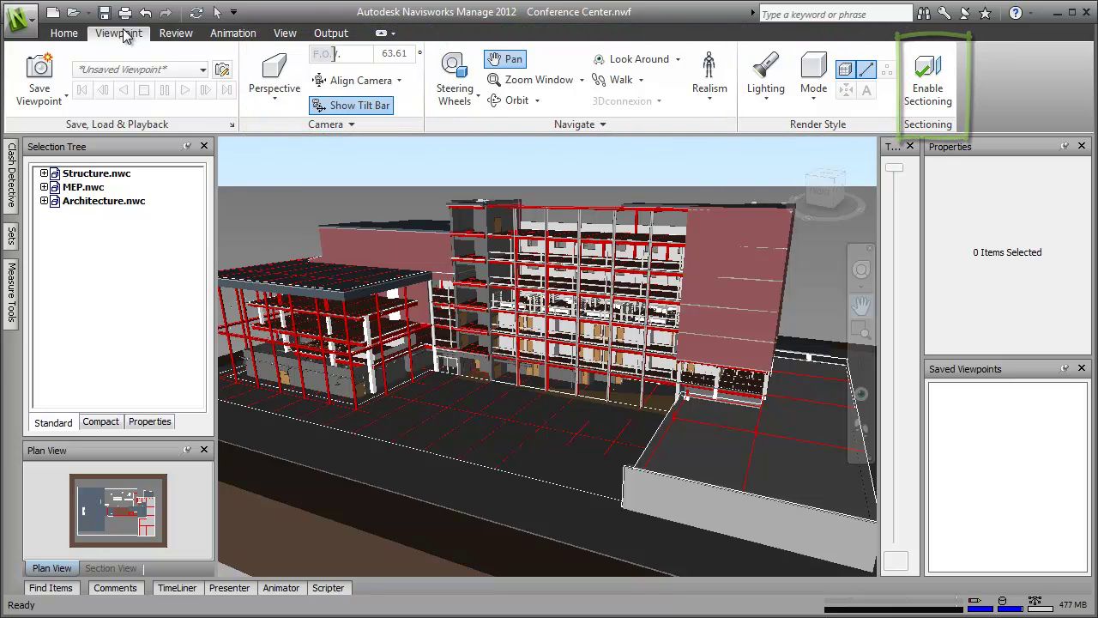
pyautogui.click(63, 34)
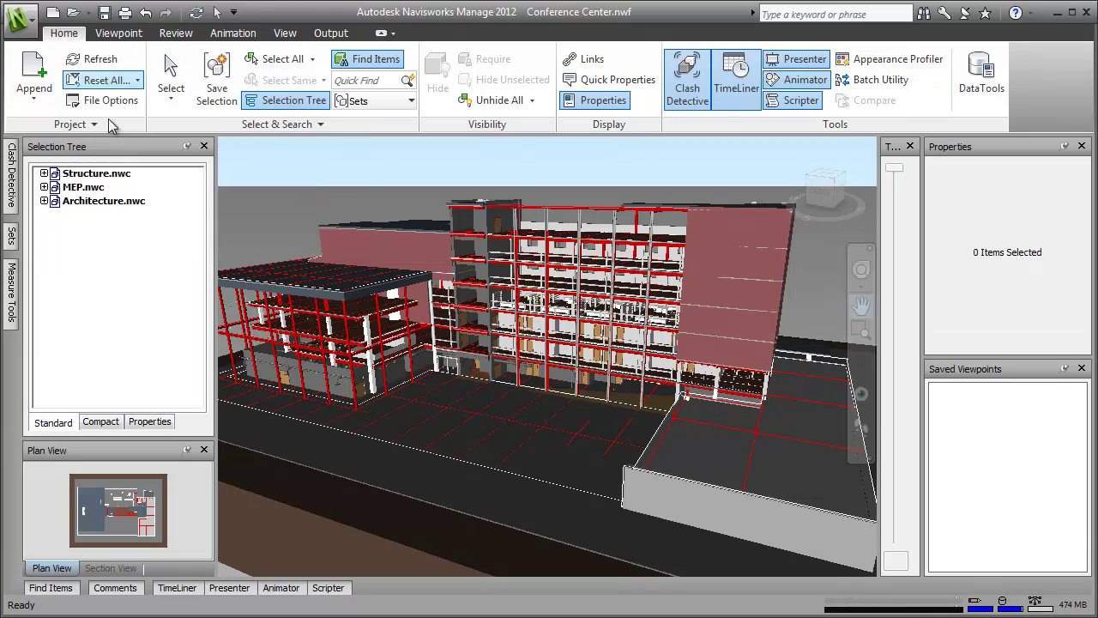
pyautogui.moveTo(745, 127); pyautogui.dragTo(403, 225)
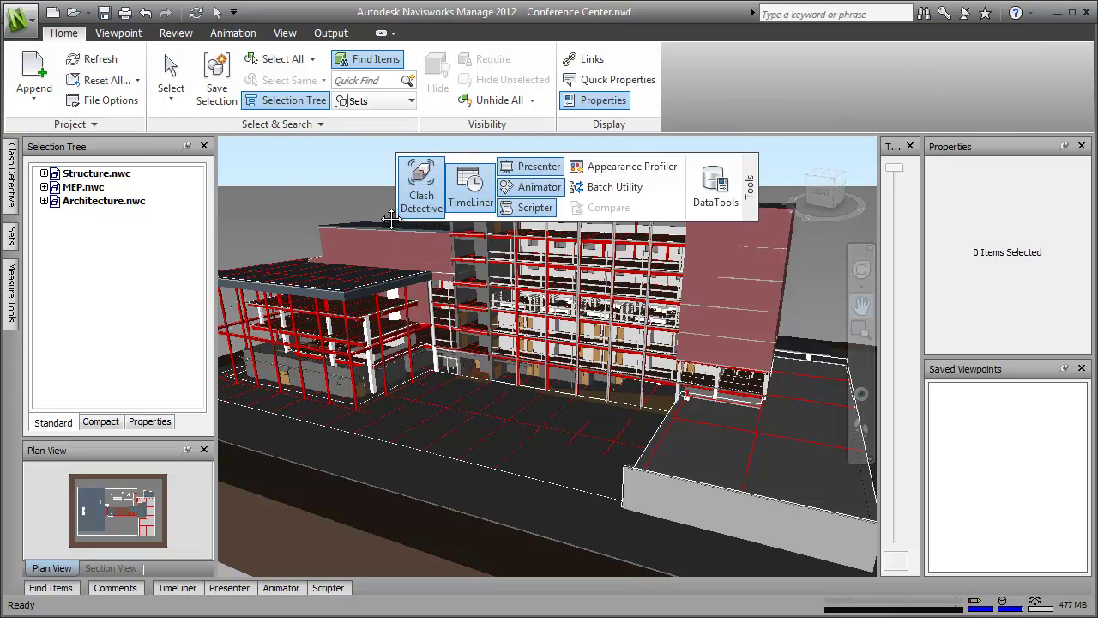
pyautogui.moveTo(415, 225); pyautogui.dragTo(652, 121)
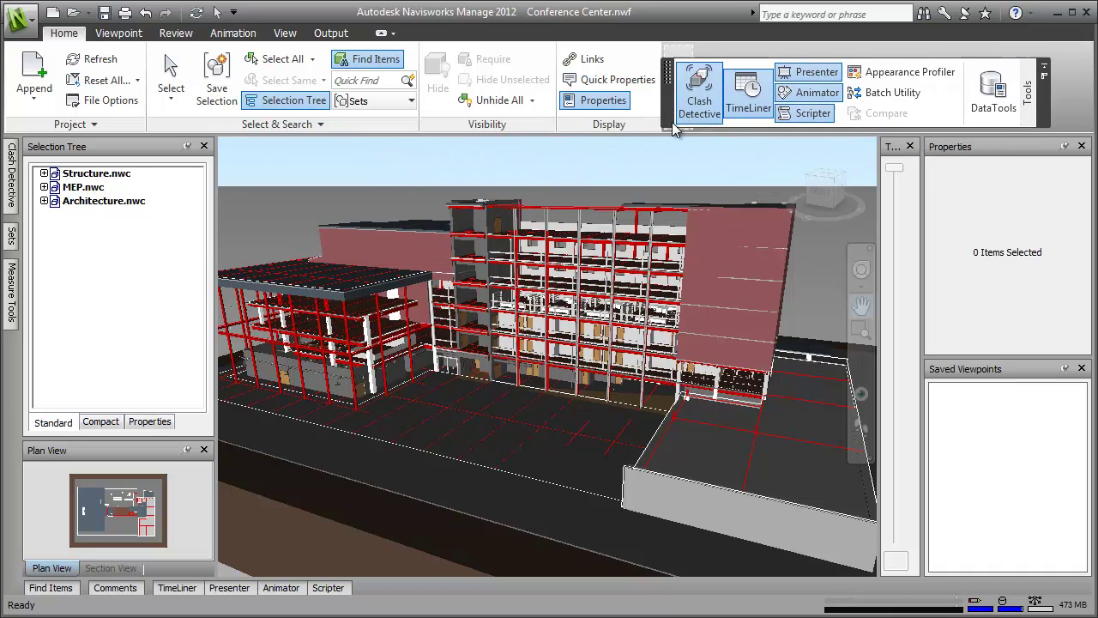
pyautogui.click(382, 33)
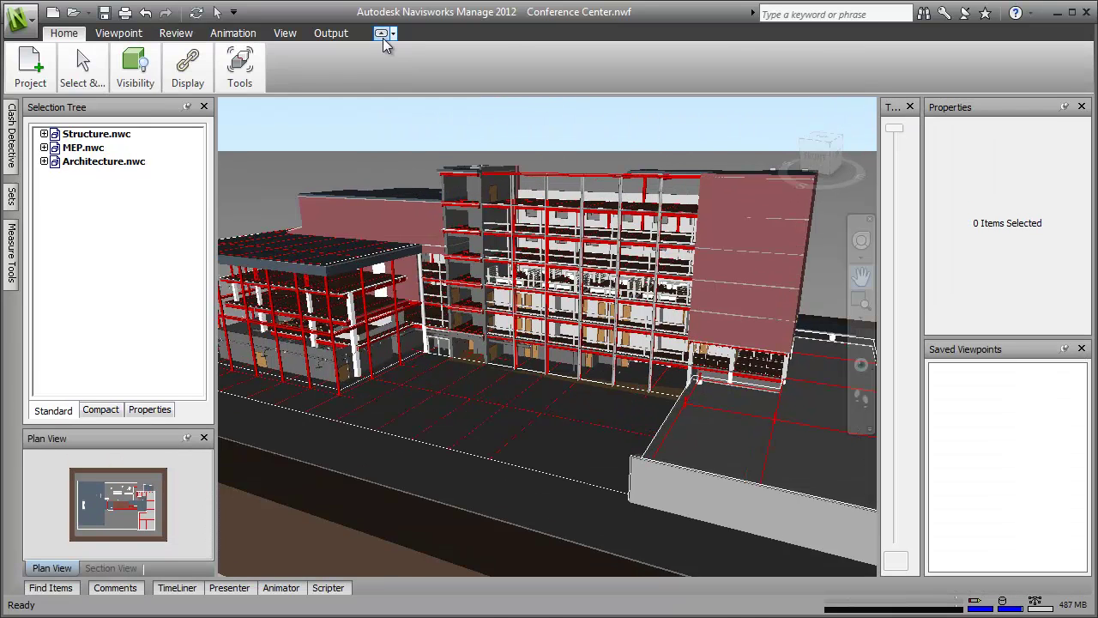
pyautogui.click(382, 35)
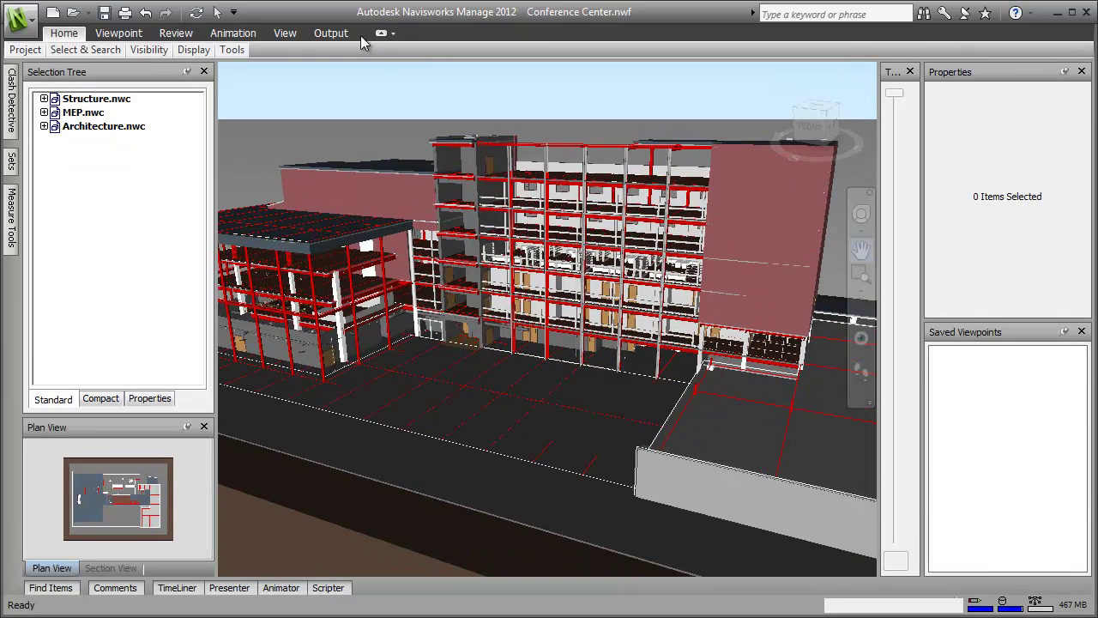
pyautogui.moveTo(24, 50)
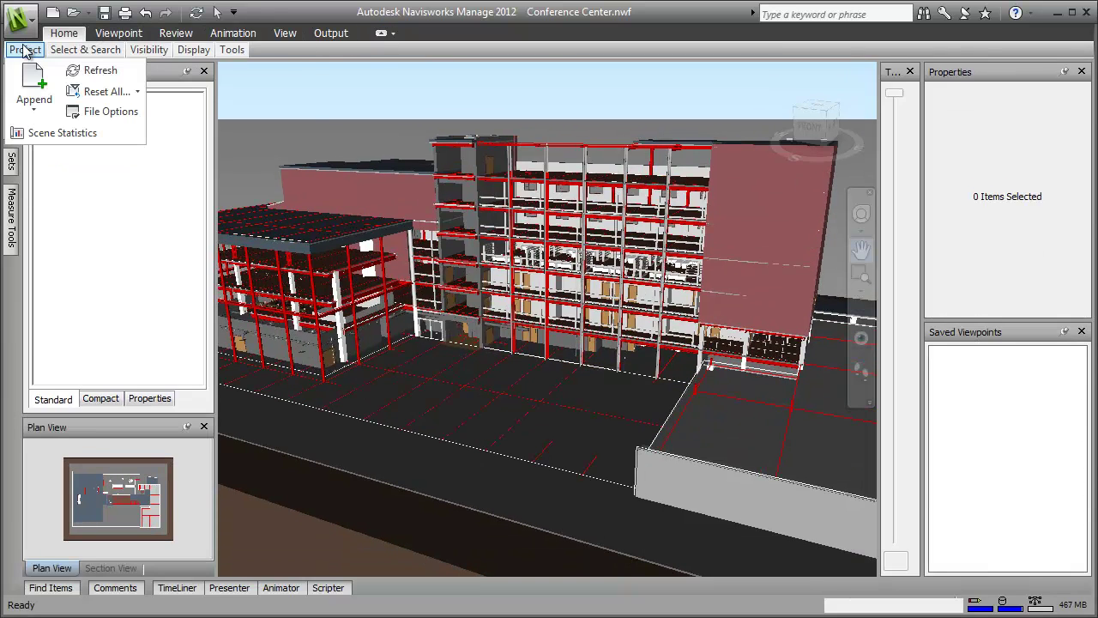
pyautogui.moveTo(92, 53)
pyautogui.moveTo(164, 53)
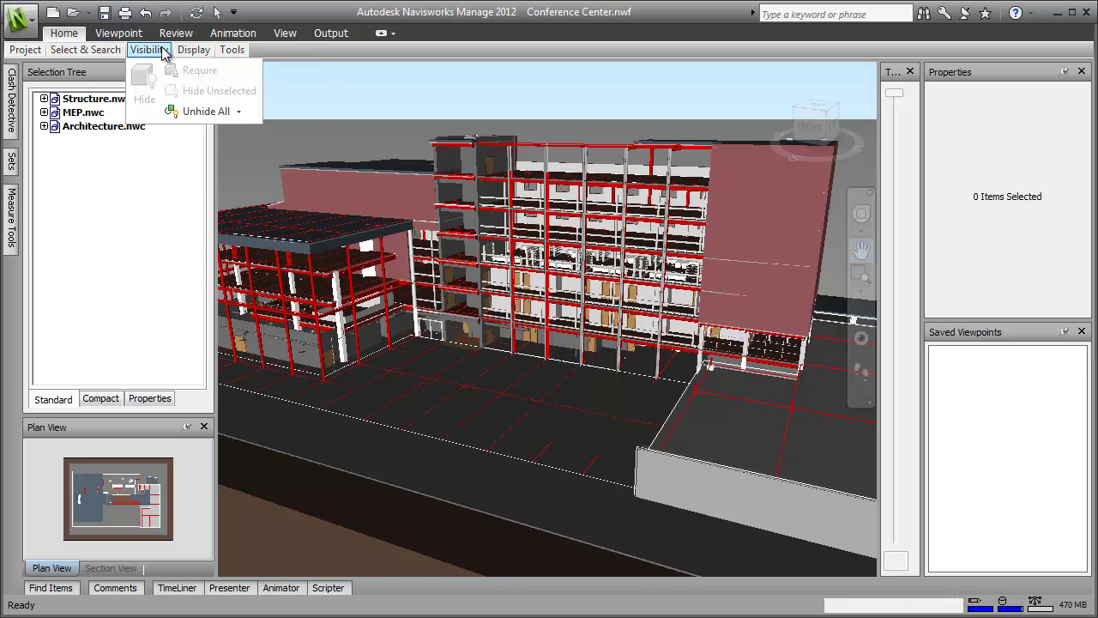
pyautogui.moveTo(224, 53)
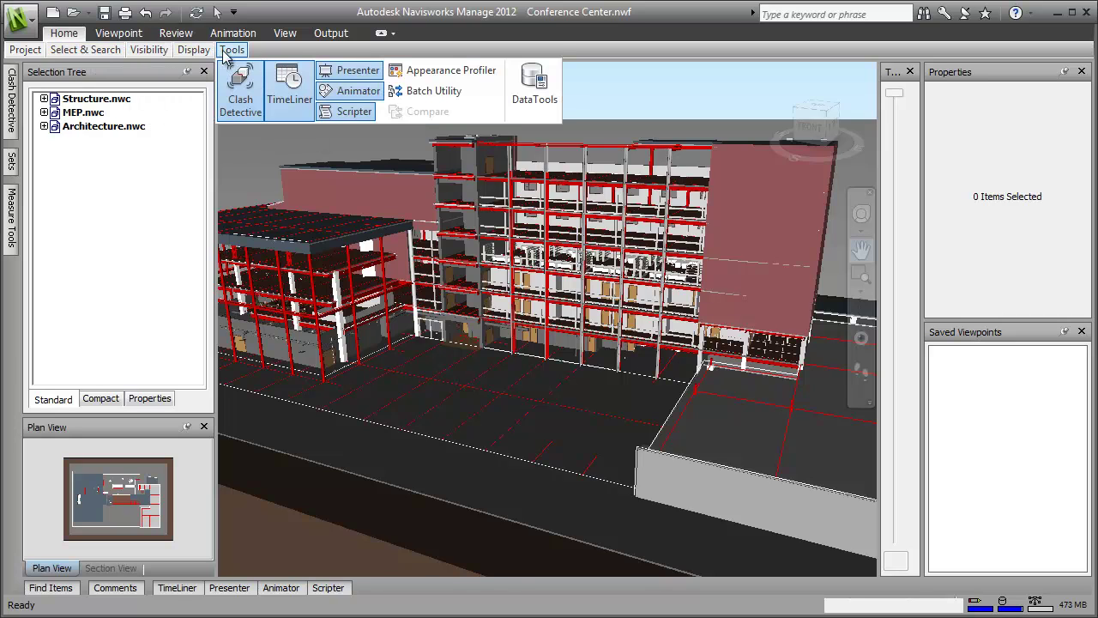
pyautogui.click(378, 38)
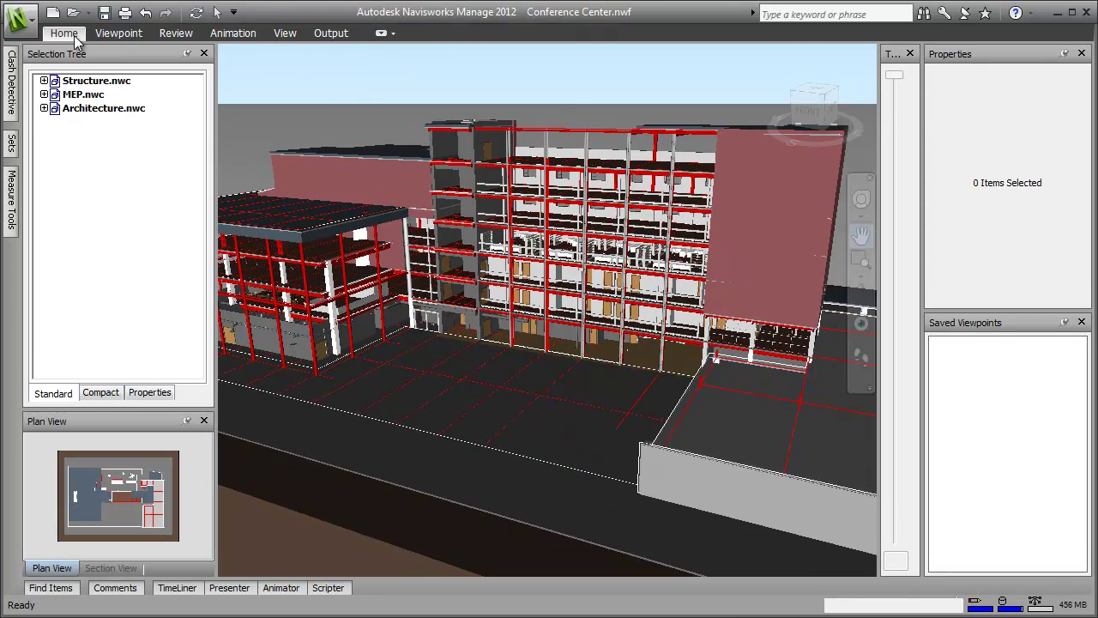
pyautogui.click(75, 36)
pyautogui.click(381, 34)
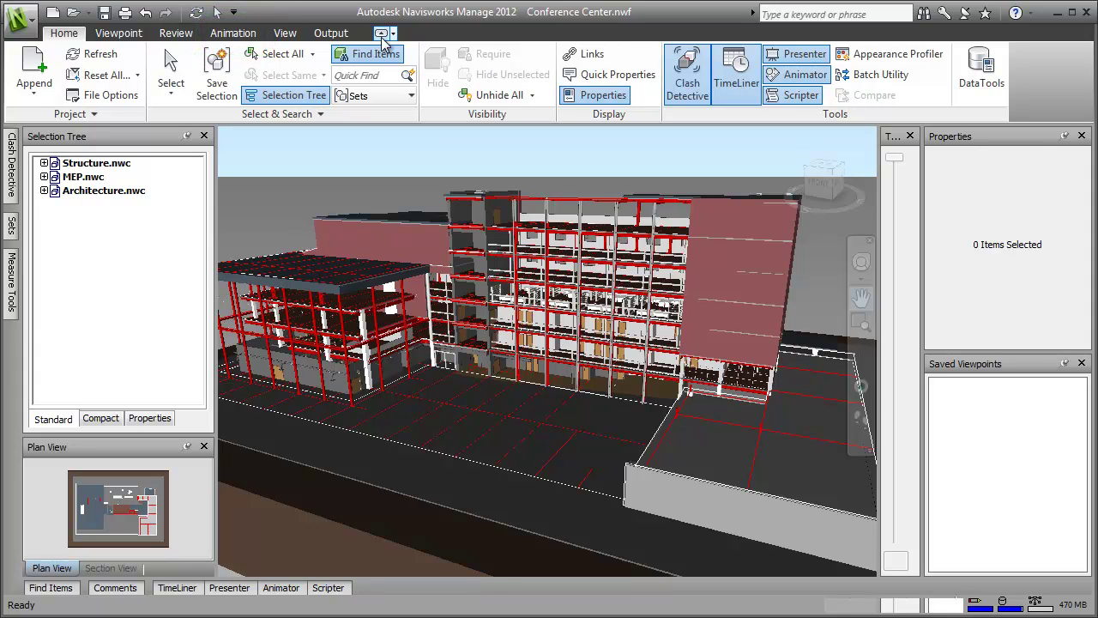
# - Hide the Animation tab through the ribbon's Show Tabs menu, then restore it
pyautogui.rightClick(417, 36)
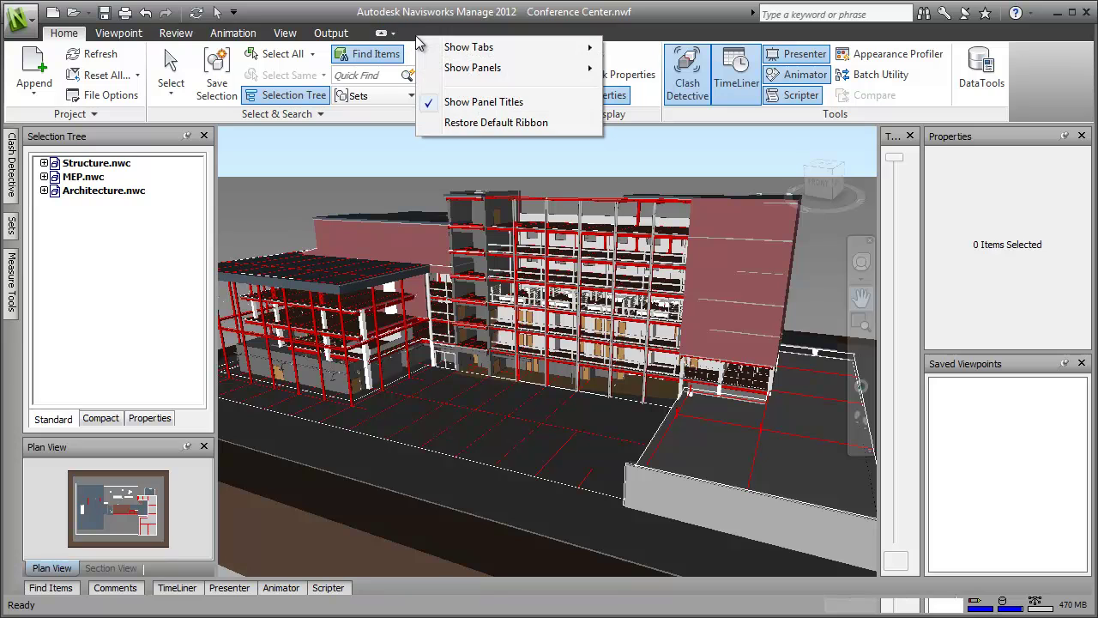
pyautogui.moveTo(439, 53)
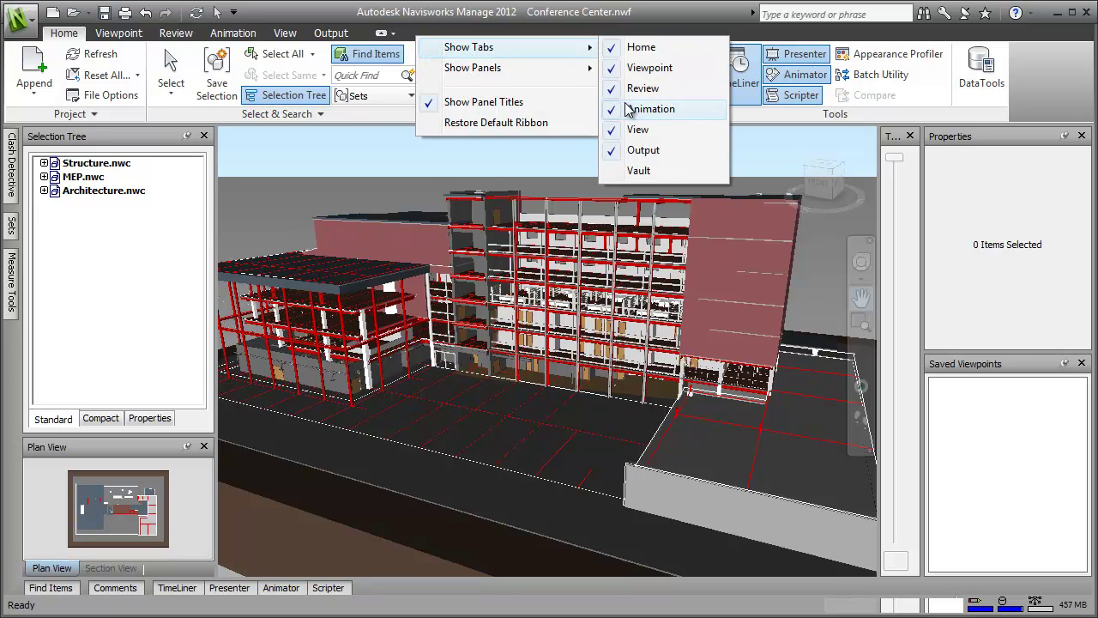
pyautogui.click(627, 108)
pyautogui.rightClick(432, 34)
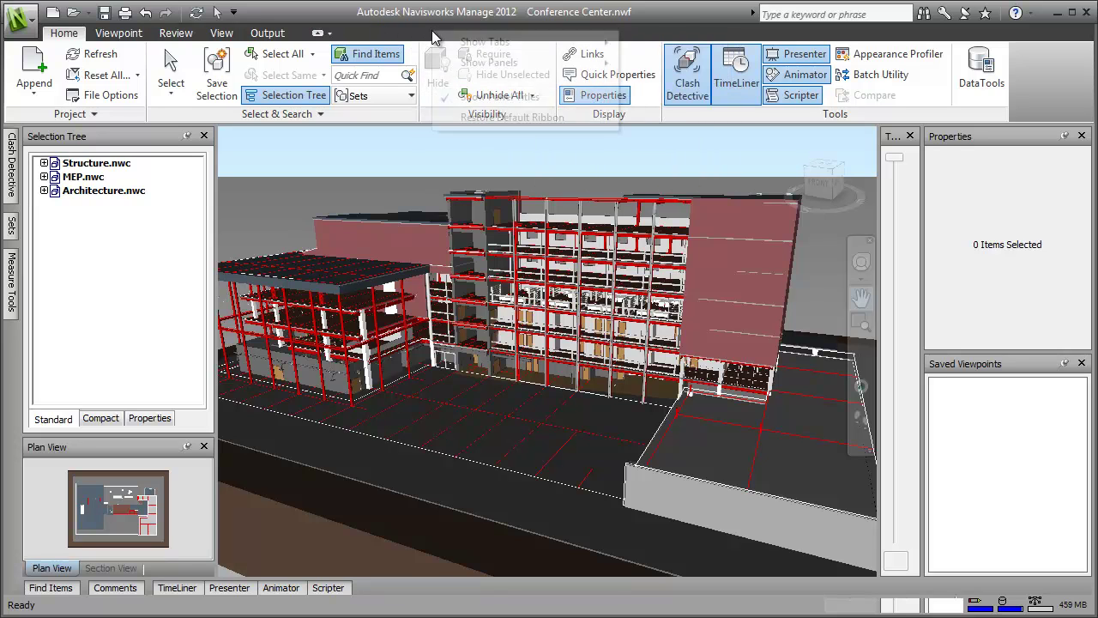
pyautogui.moveTo(470, 44)
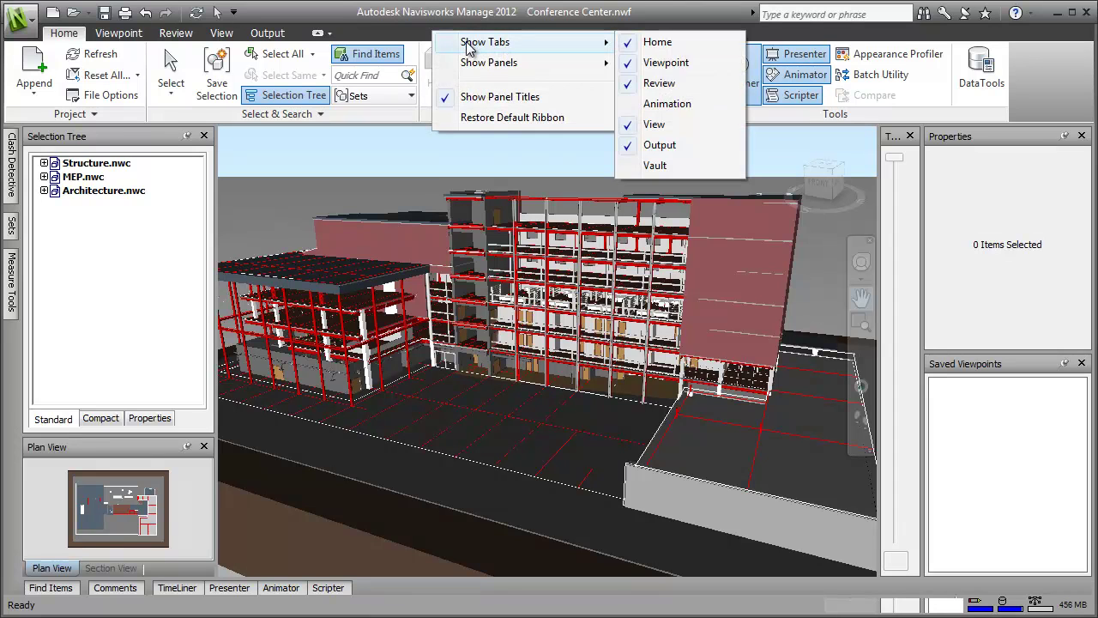
pyautogui.click(649, 103)
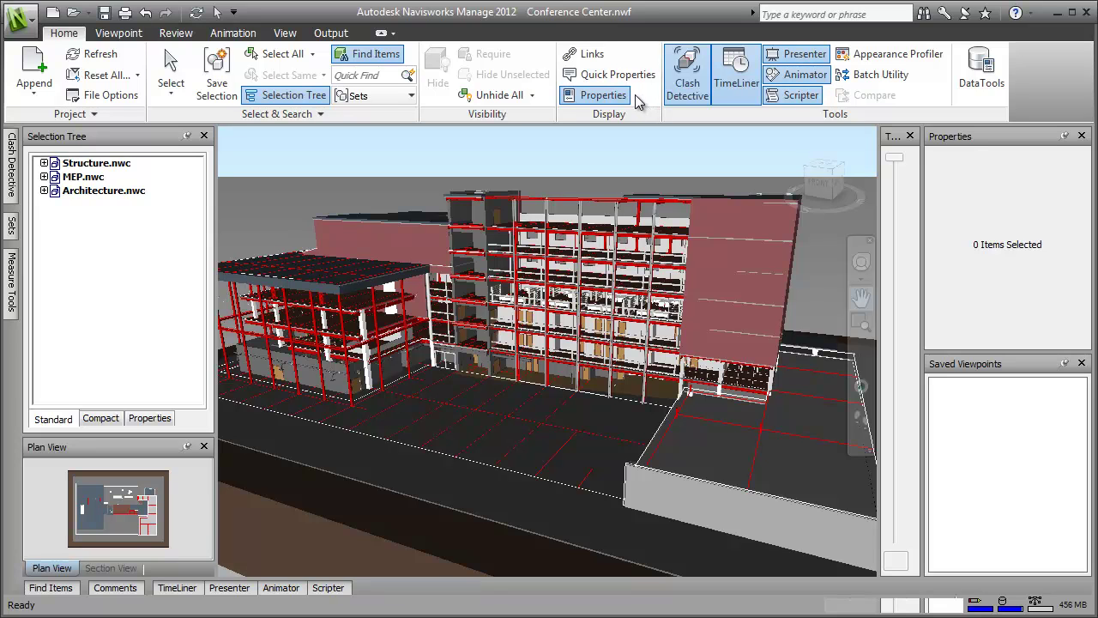
# - Uncheck Tools under the ribbon's Show Panels menu to hide that Home group
pyautogui.rightClick(88, 34)
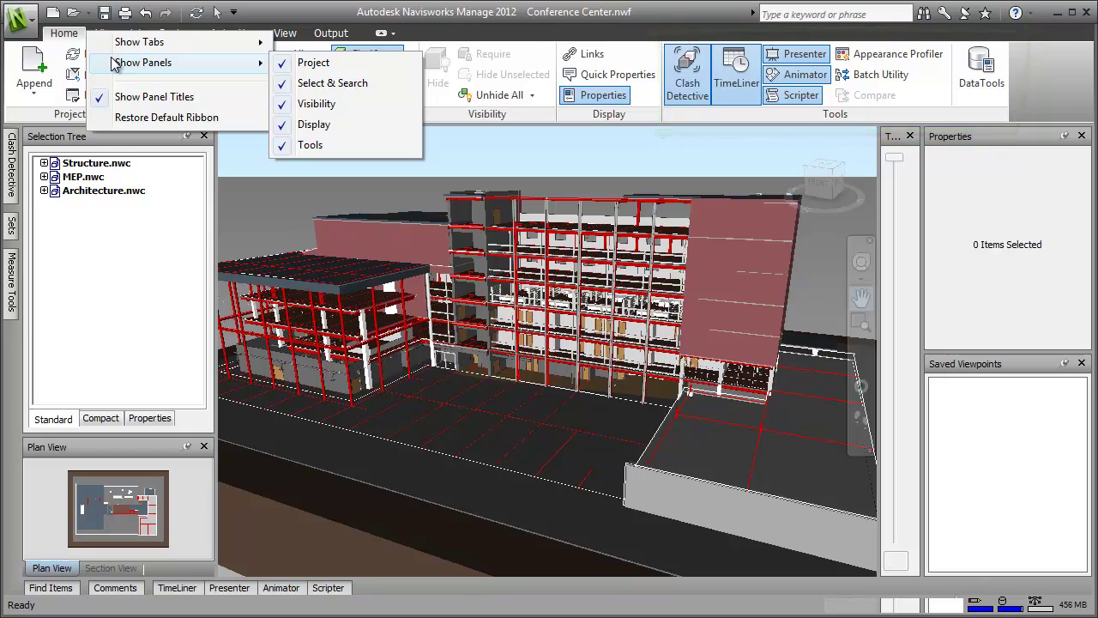
pyautogui.click(290, 142)
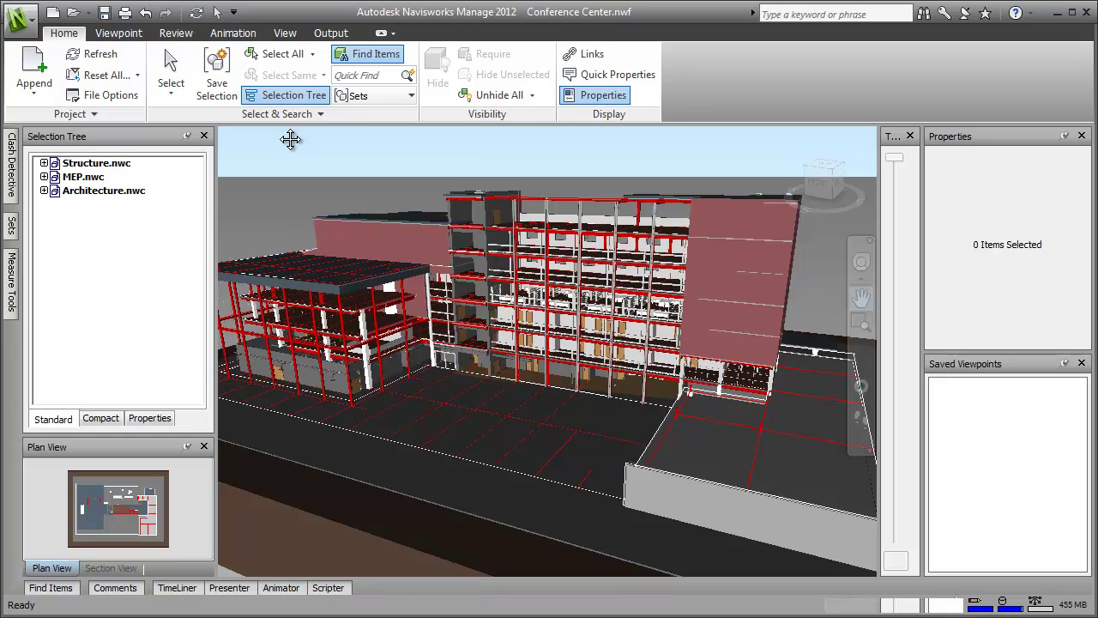
# - Add Find Items and Measure to the Quick Access Toolbar, then remove Measure again
pyautogui.rightClick(360, 53)
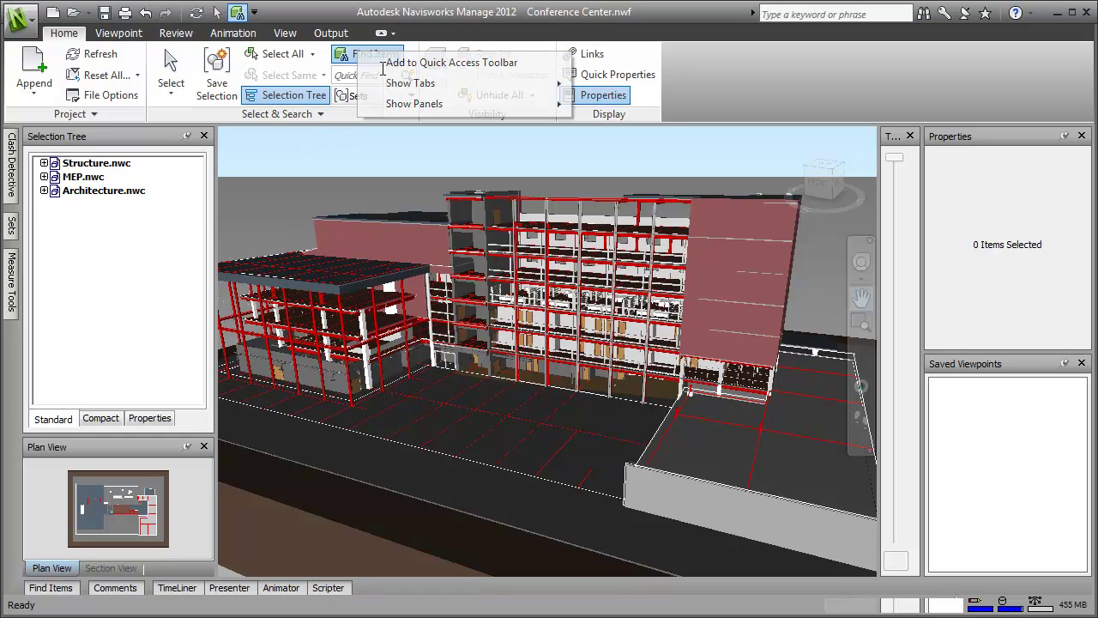
pyautogui.click(382, 65)
pyautogui.click(175, 33)
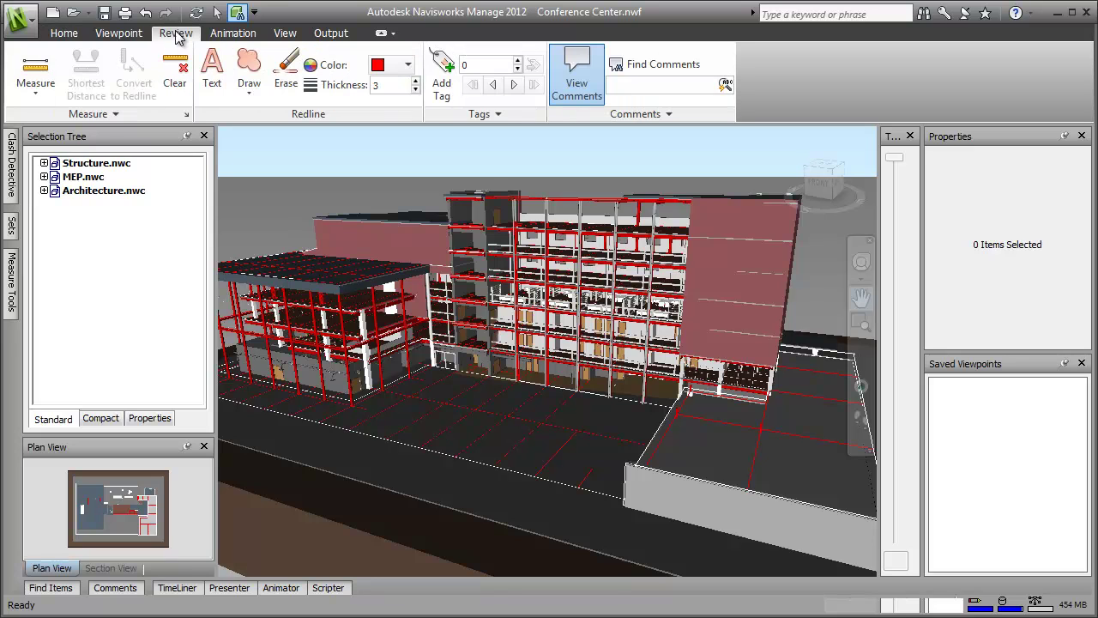
pyautogui.rightClick(32, 69)
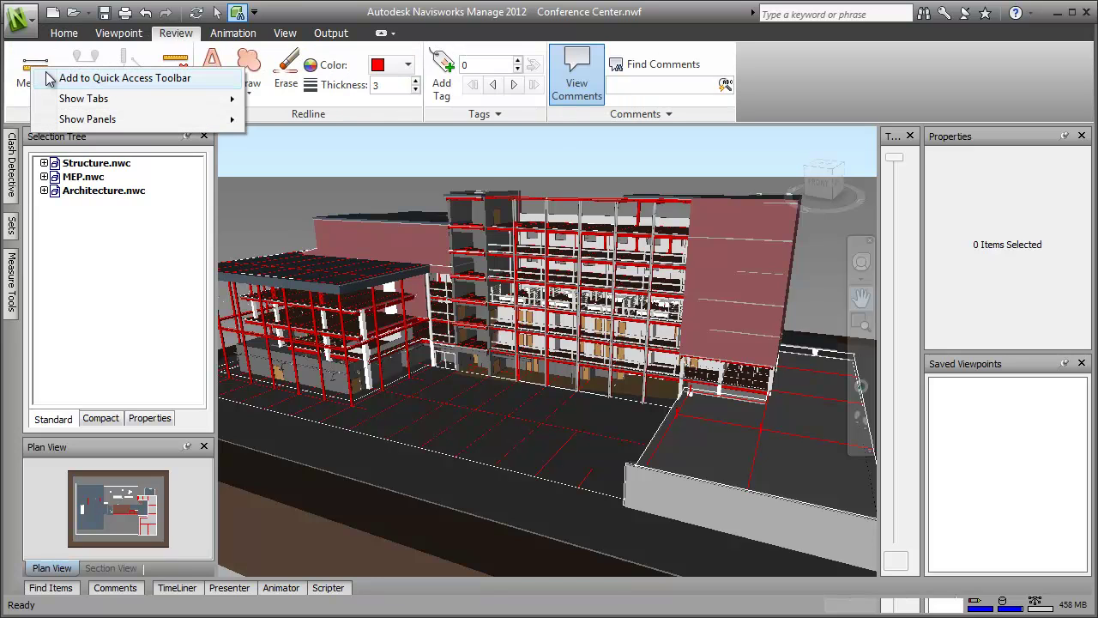
pyautogui.click(50, 78)
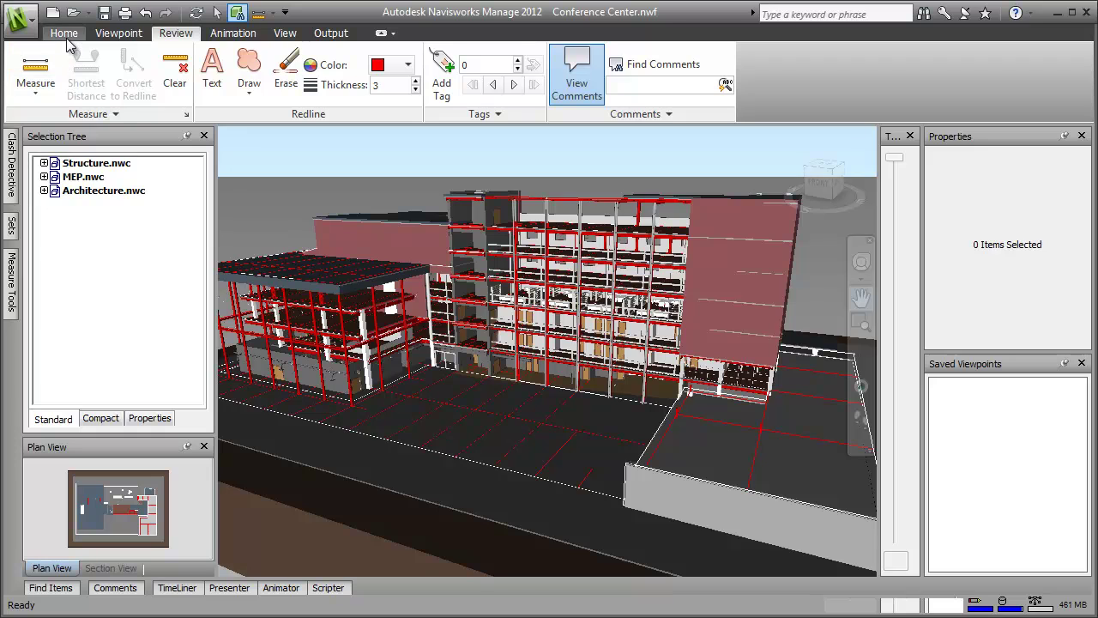
pyautogui.click(65, 35)
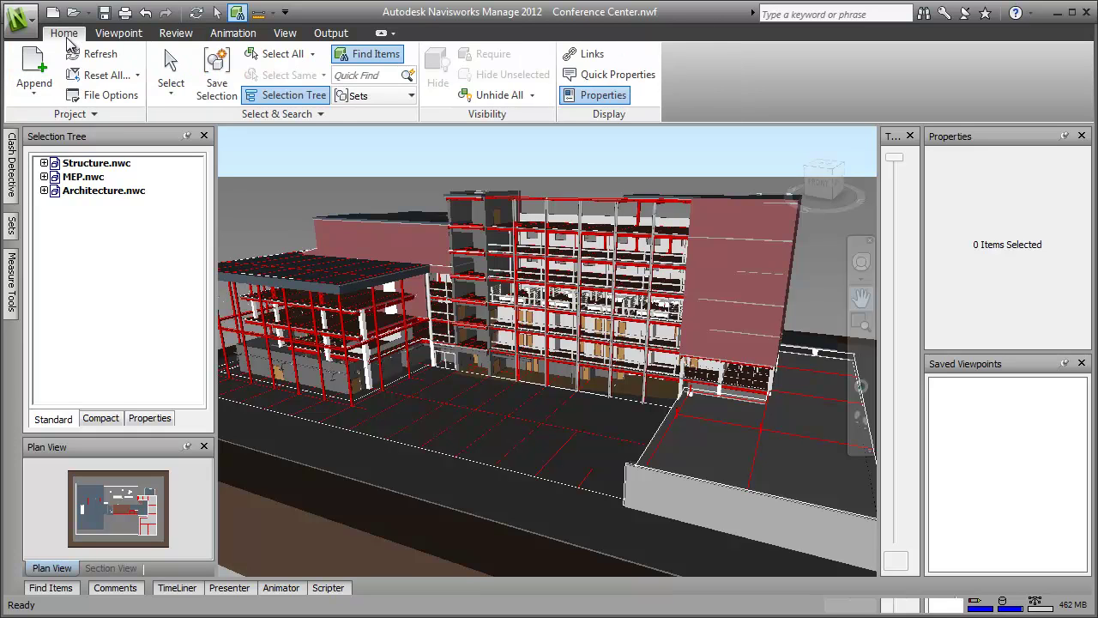
pyautogui.rightClick(257, 14)
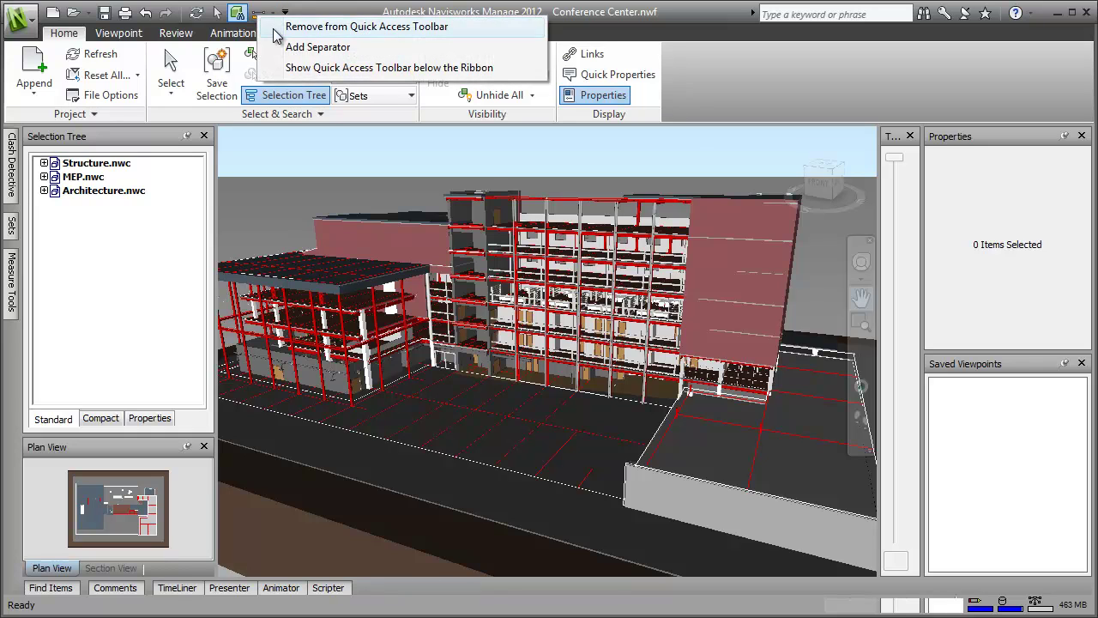
pyautogui.click(276, 28)
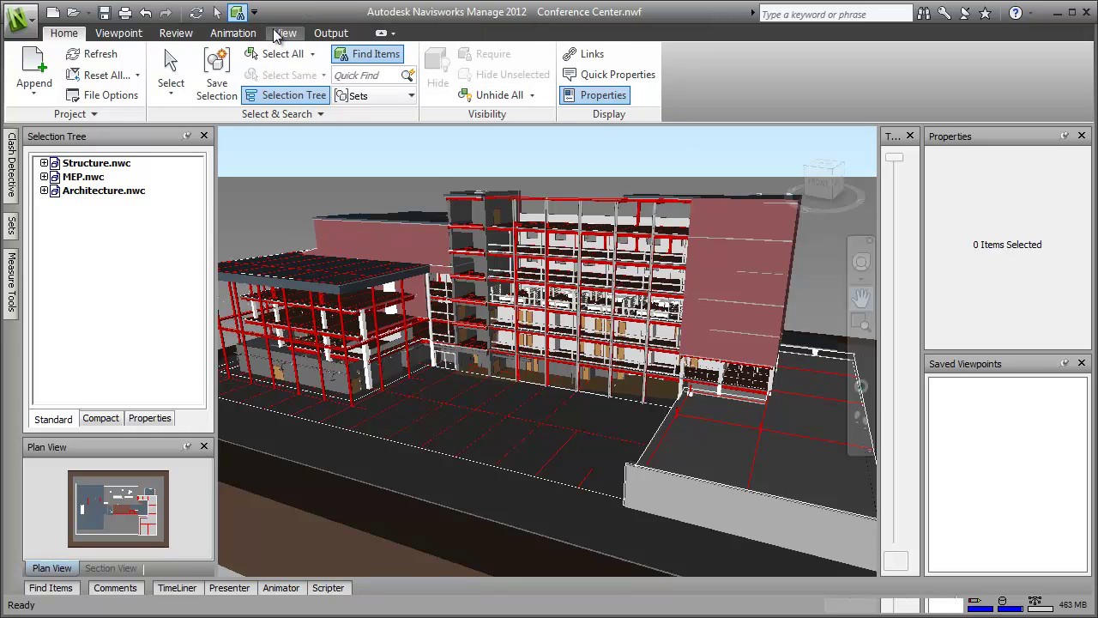
# - Remove Open from the Quick Access Toolbar and re-add it at the end
pyautogui.click(253, 12)
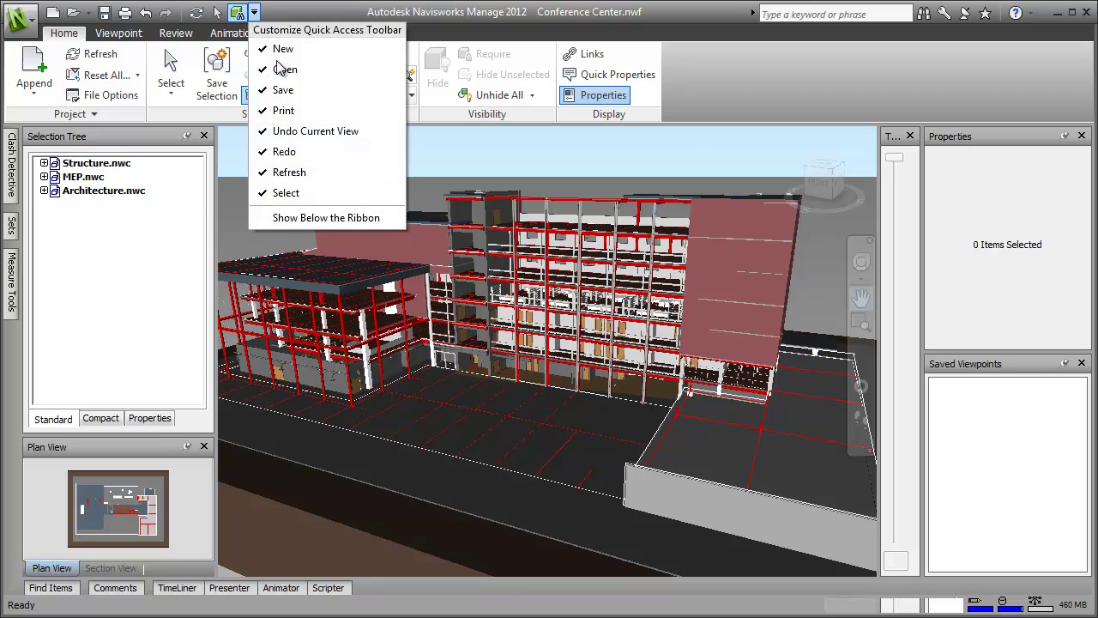
pyautogui.click(283, 69)
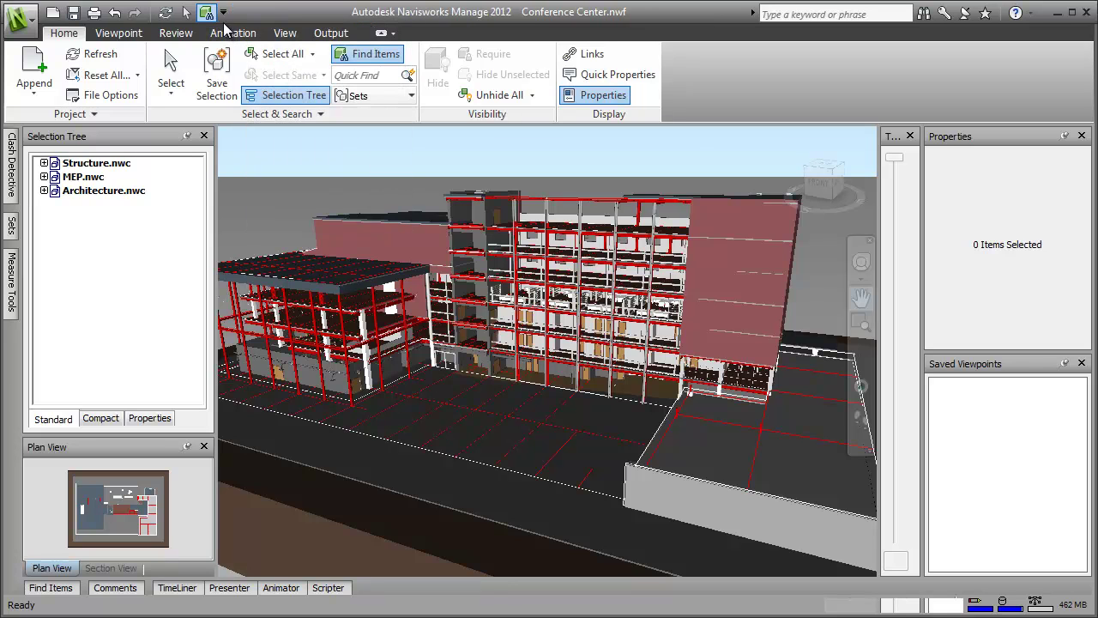
pyautogui.click(223, 12)
pyautogui.click(257, 73)
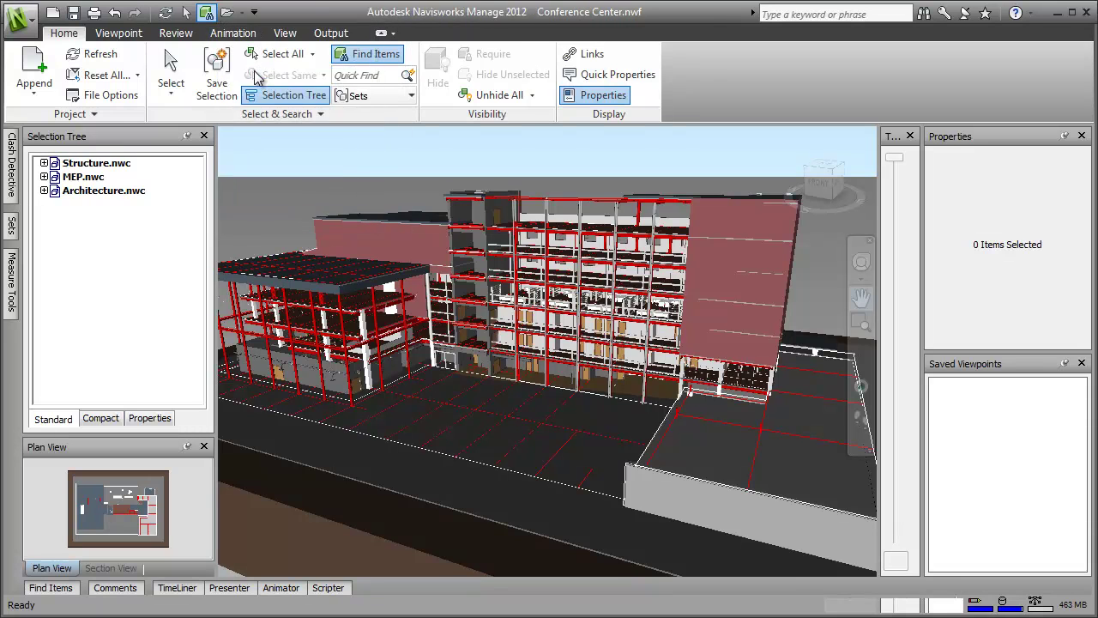
# - Move the Quick Access Toolbar below the ribbon, then back above it
pyautogui.click(253, 12)
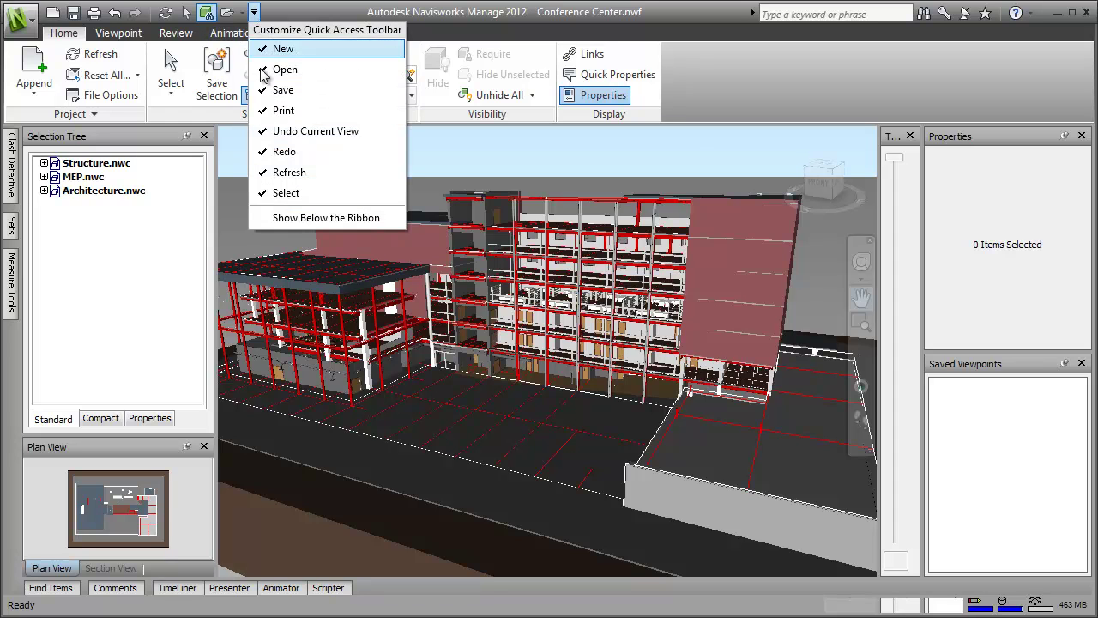
pyautogui.click(286, 214)
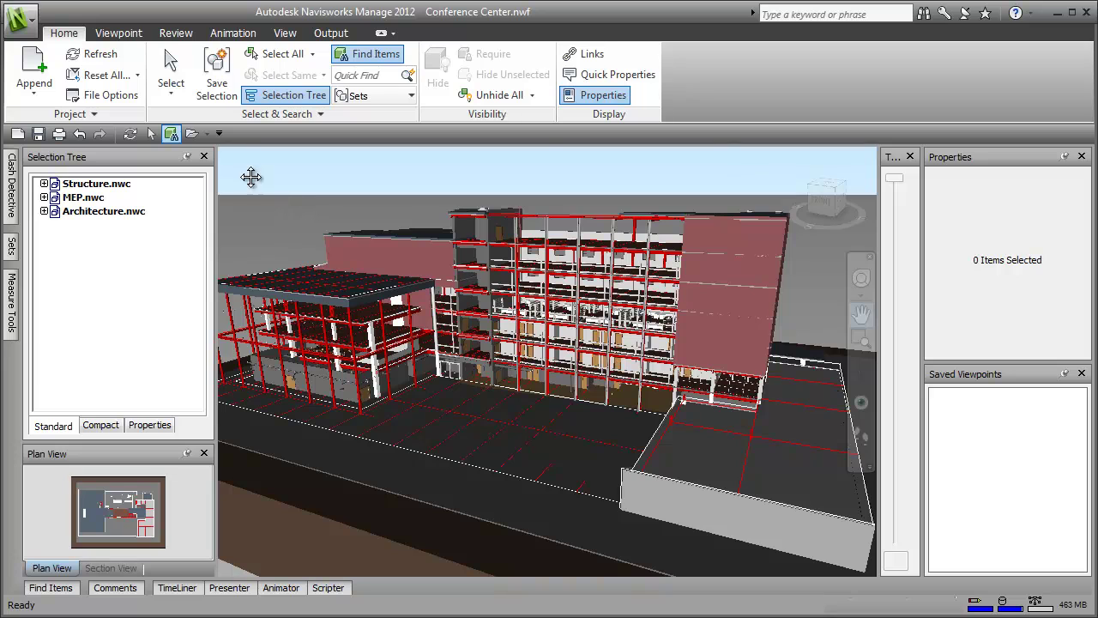
pyautogui.click(219, 135)
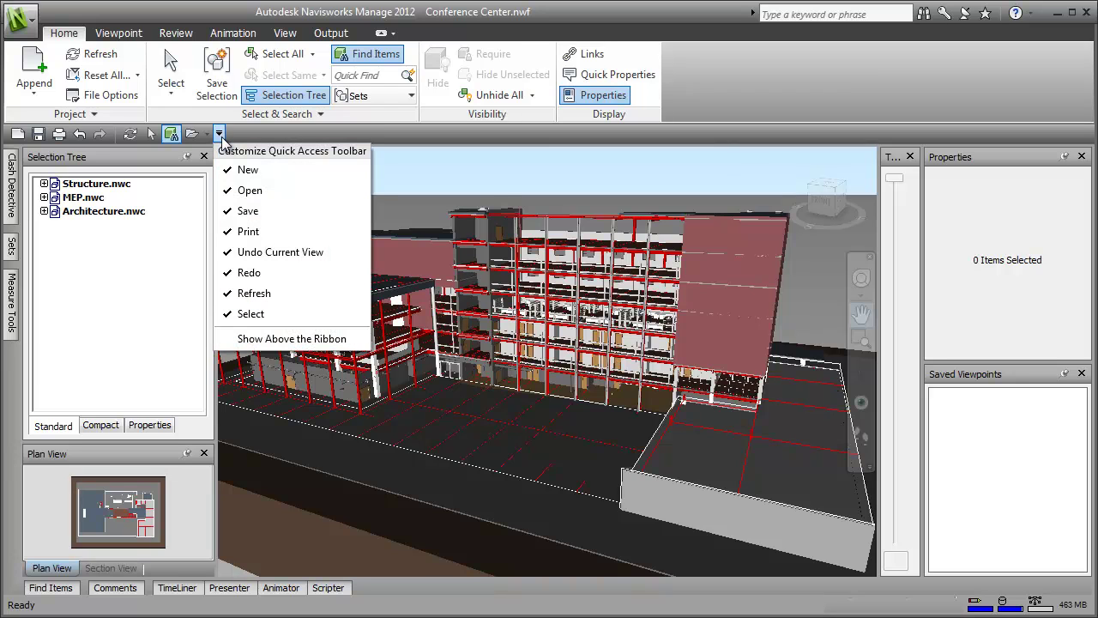
pyautogui.click(254, 338)
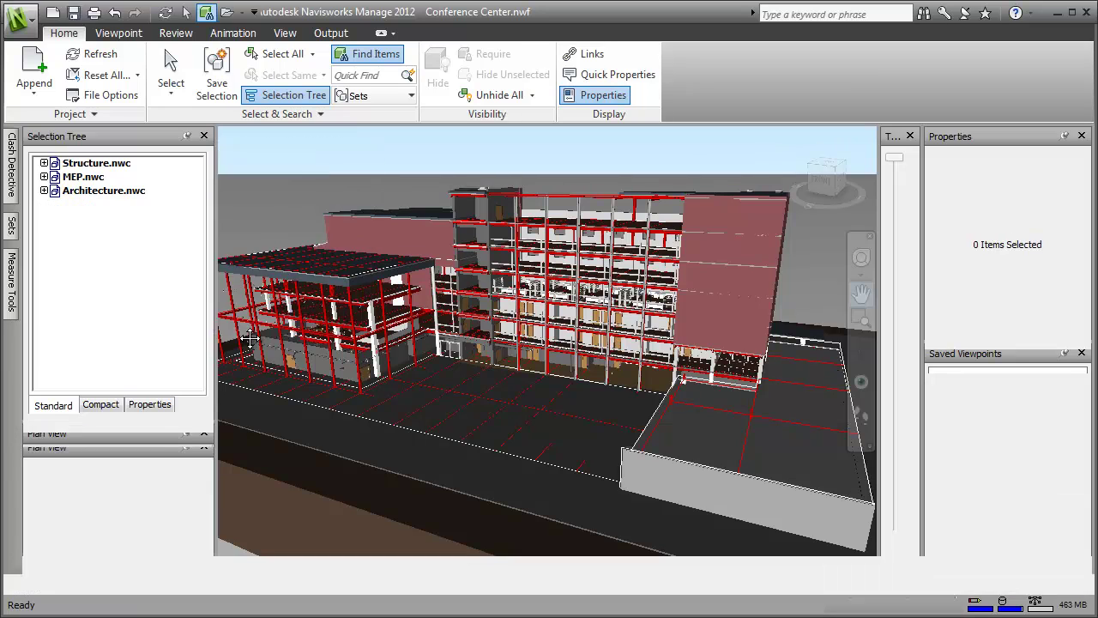
pyautogui.click(31, 29)
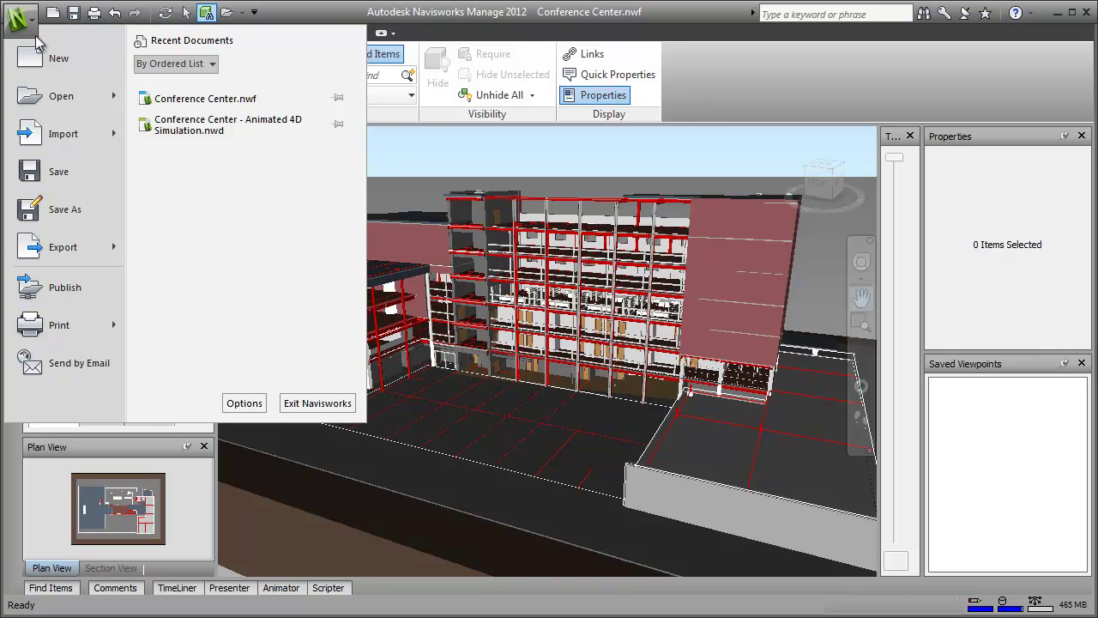
pyautogui.press('Escape')
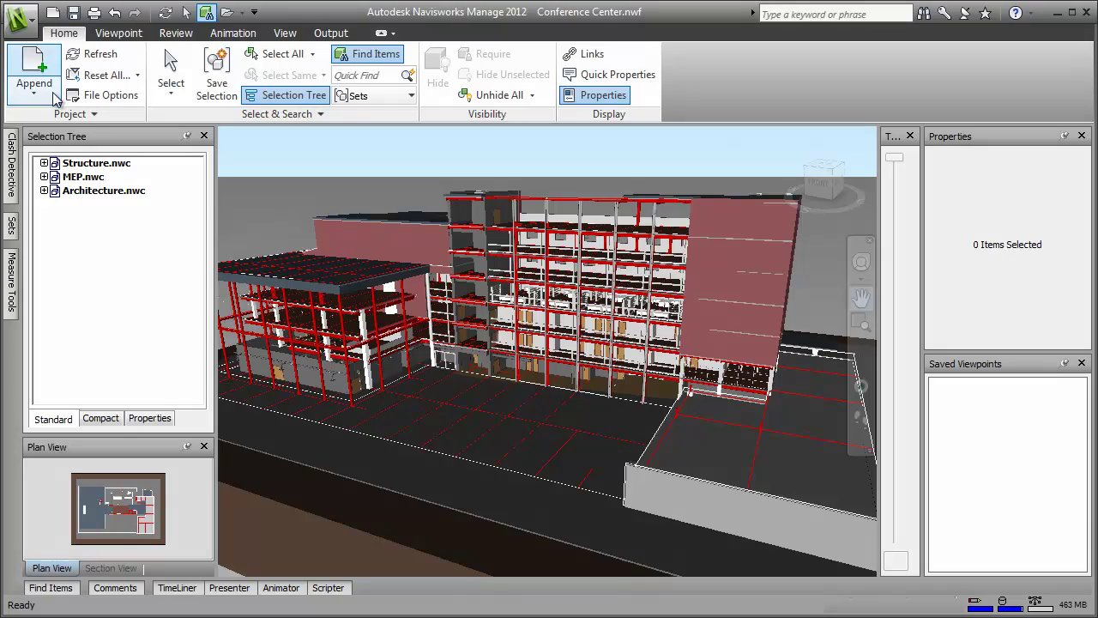
# - Close the Plan View, Section View, narrow side panel and Saved Viewpoints panels
pyautogui.click(204, 448)
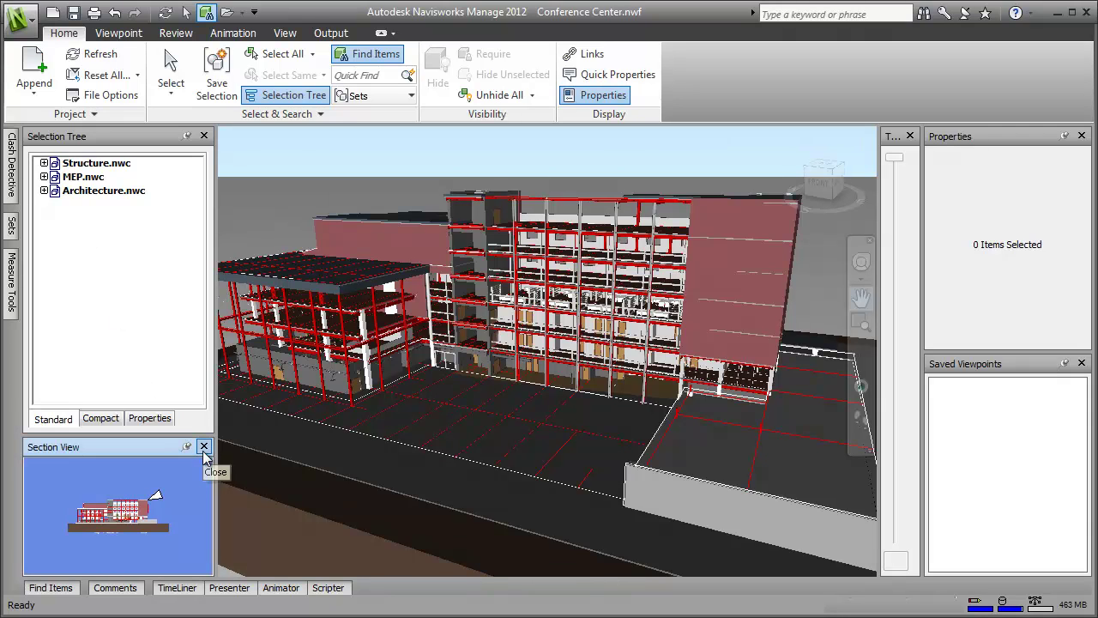
pyautogui.click(203, 447)
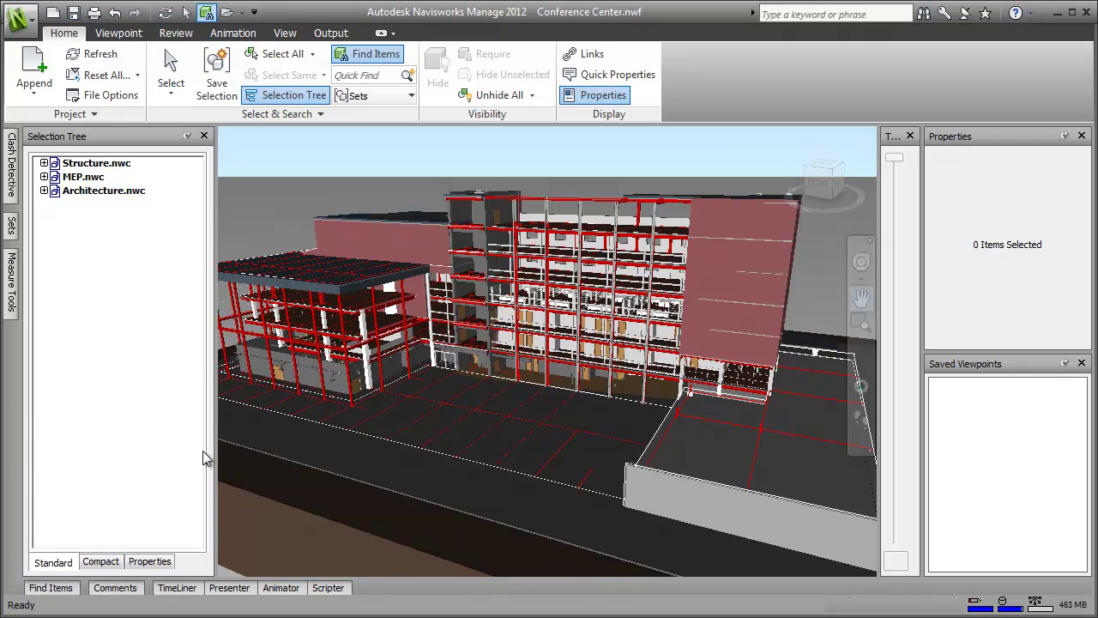
pyautogui.click(910, 135)
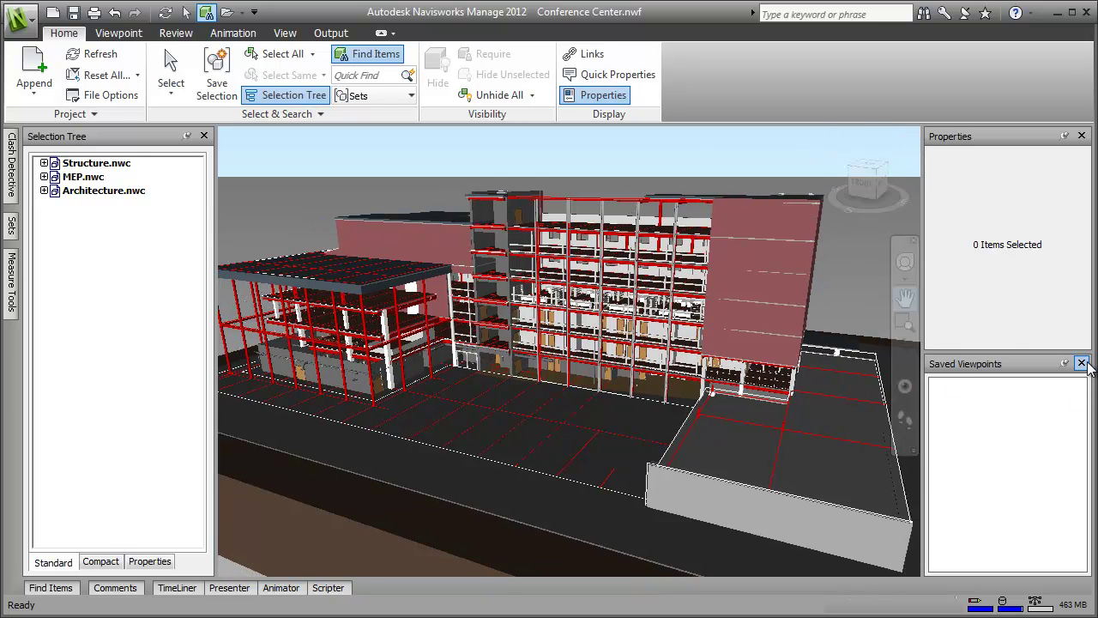
pyautogui.click(1081, 363)
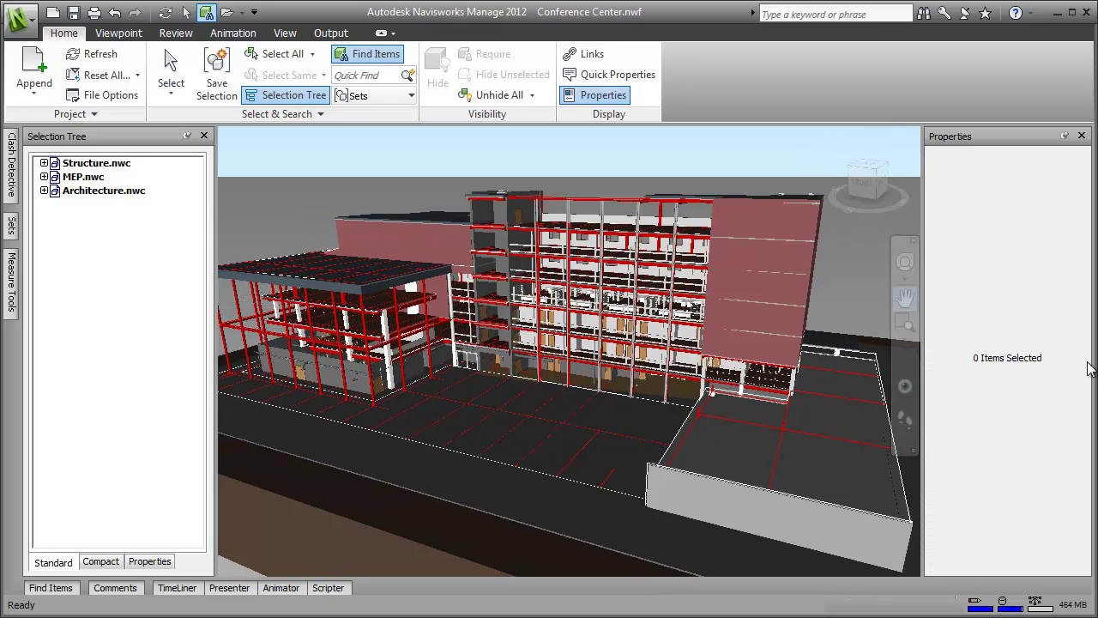
# - Uncheck Clash Detective, TimeLiner and Presenter in the View tab's Windows list
pyautogui.click(285, 32)
pyautogui.click(395, 86)
pyautogui.click(393, 120)
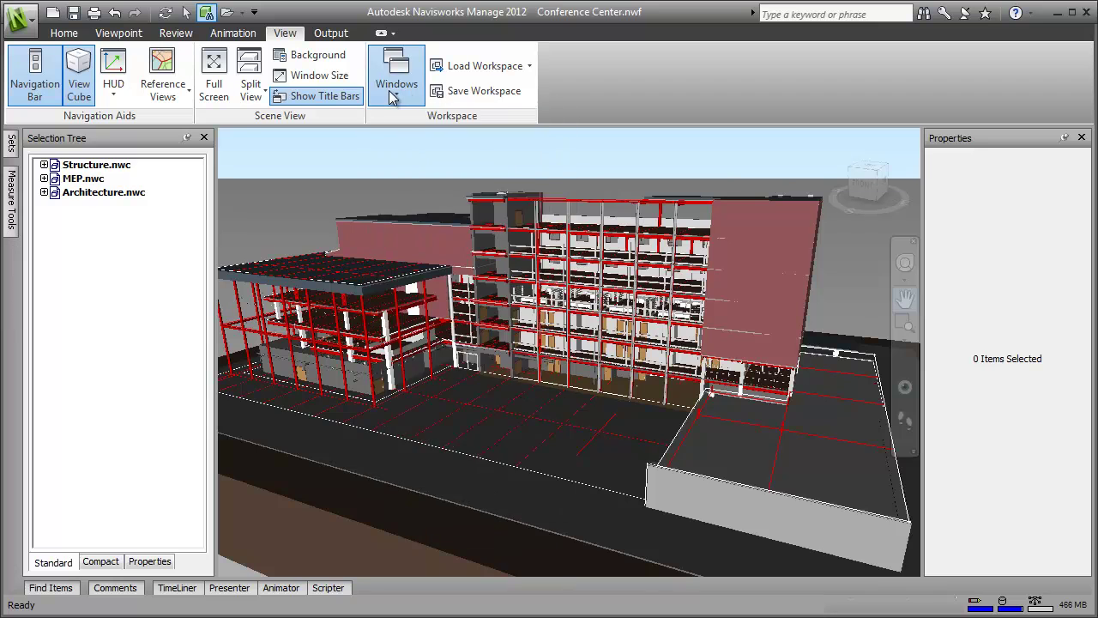
pyautogui.click(394, 86)
pyautogui.click(412, 137)
pyautogui.click(394, 86)
pyautogui.click(410, 157)
# - Uncheck Animator, Scripter, Comments and Measure Tools in the Windows list
pyautogui.click(395, 85)
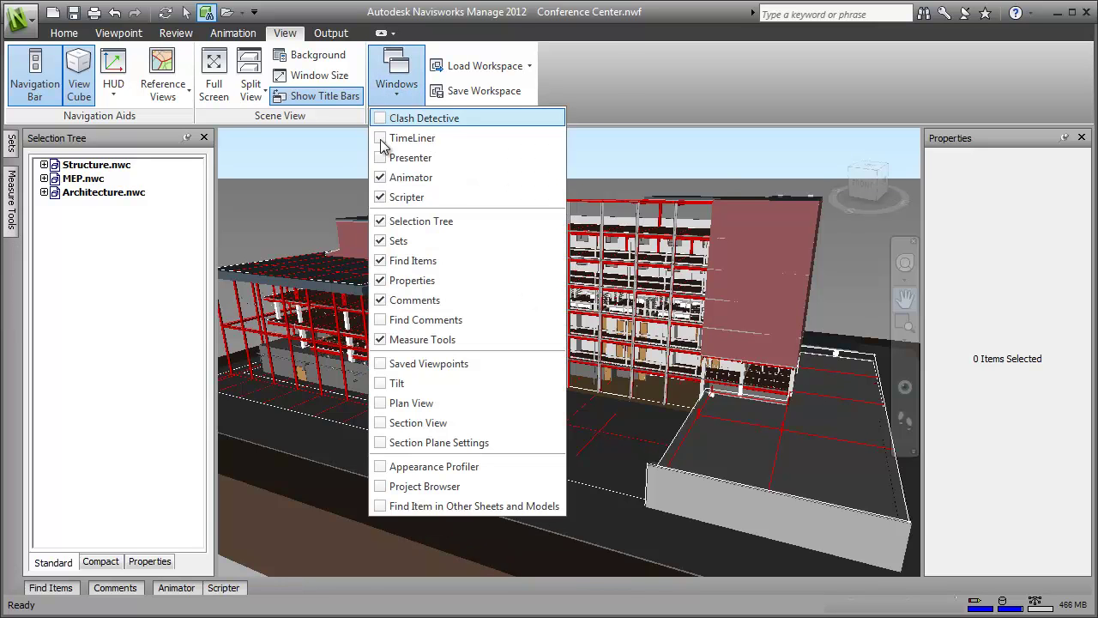
pyautogui.click(403, 176)
pyautogui.click(395, 86)
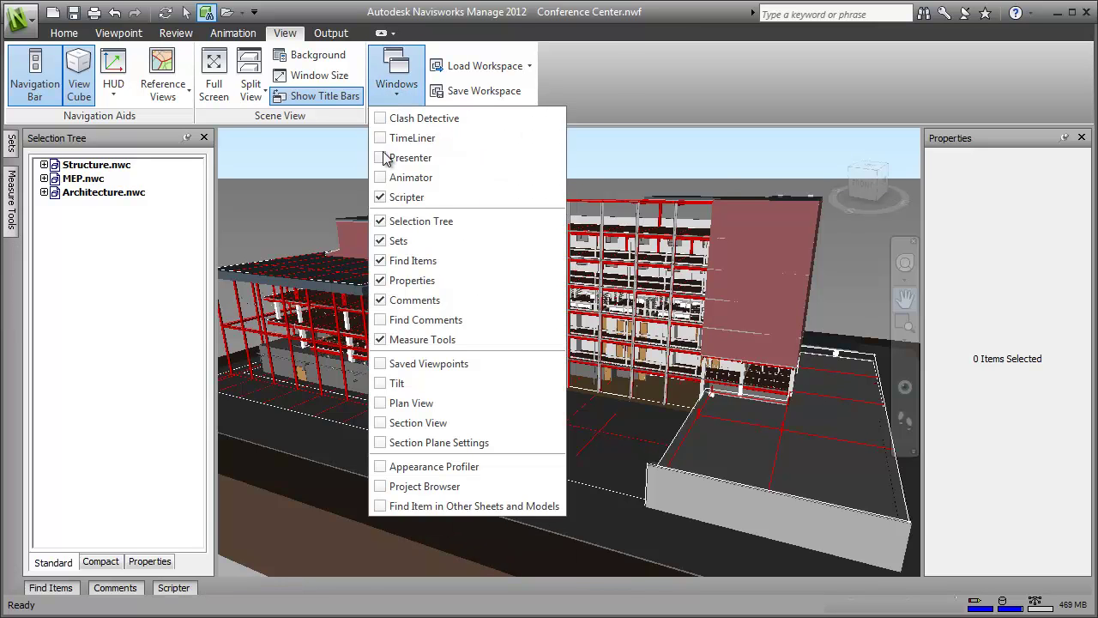
pyautogui.click(382, 196)
pyautogui.click(394, 86)
pyautogui.click(381, 300)
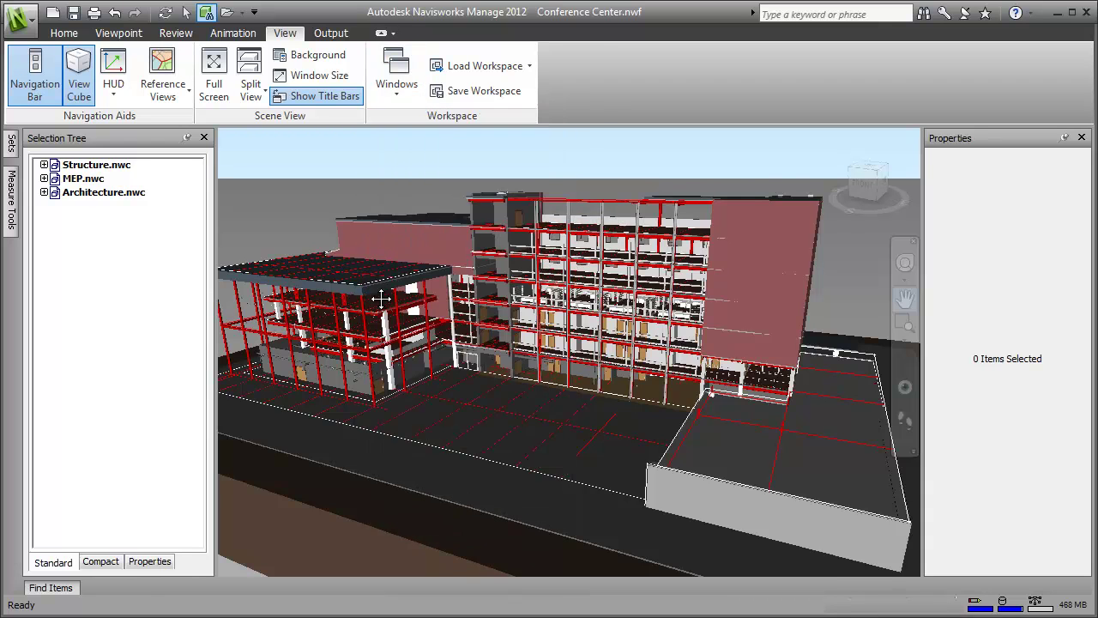
pyautogui.click(394, 86)
pyautogui.click(382, 340)
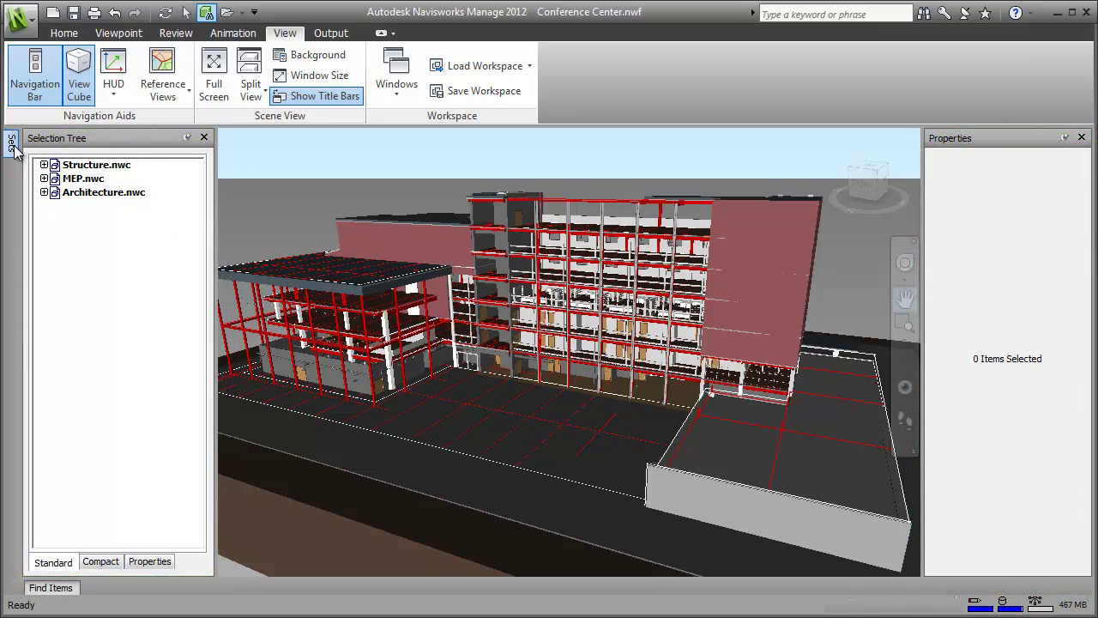
# - Pin the auto-hidden Sets and Find Items panels so they stay docked open
pyautogui.moveTo(12, 146)
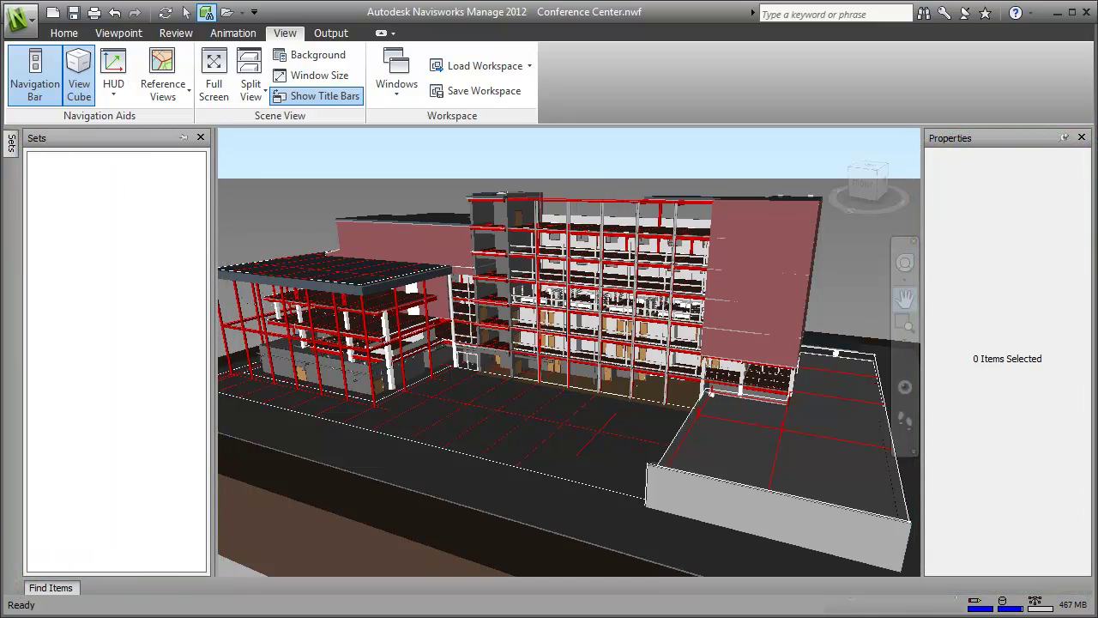
pyautogui.moveTo(49, 592)
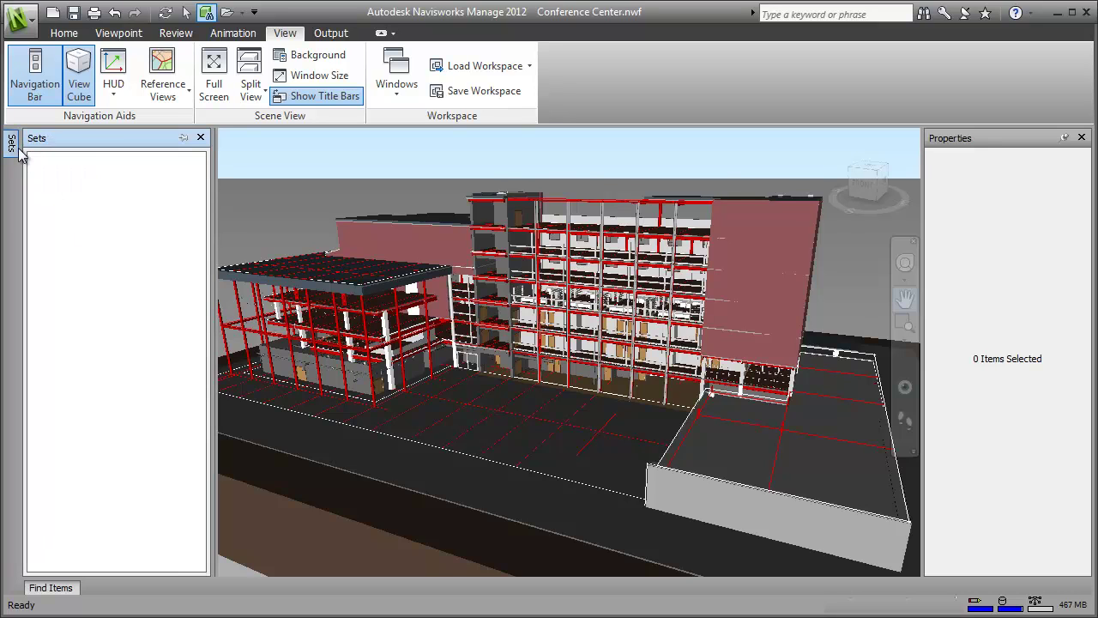
pyautogui.click(182, 138)
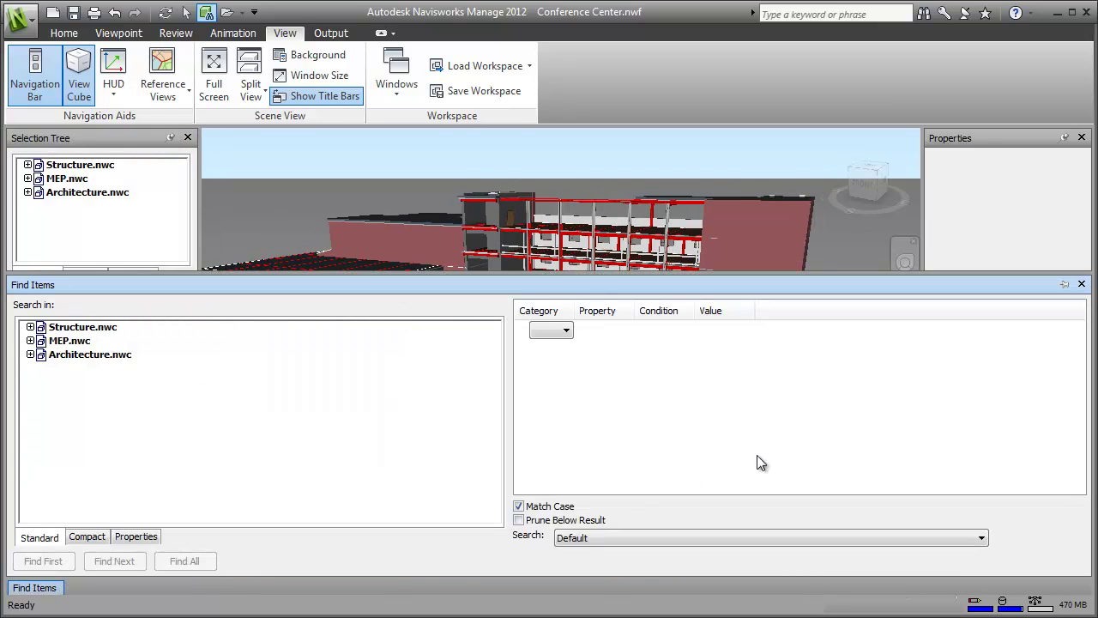
pyautogui.click(1063, 284)
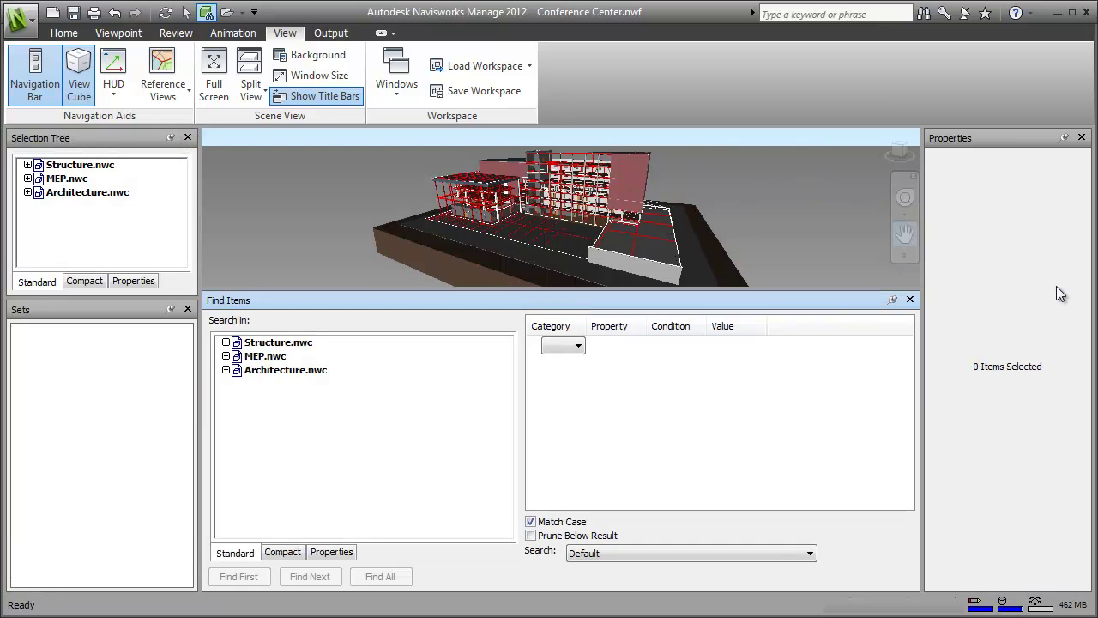
# - Shorten Find Items below the model, and dock Sets in its own column beside Properties
pyautogui.moveTo(665, 282); pyautogui.dragTo(643, 403)
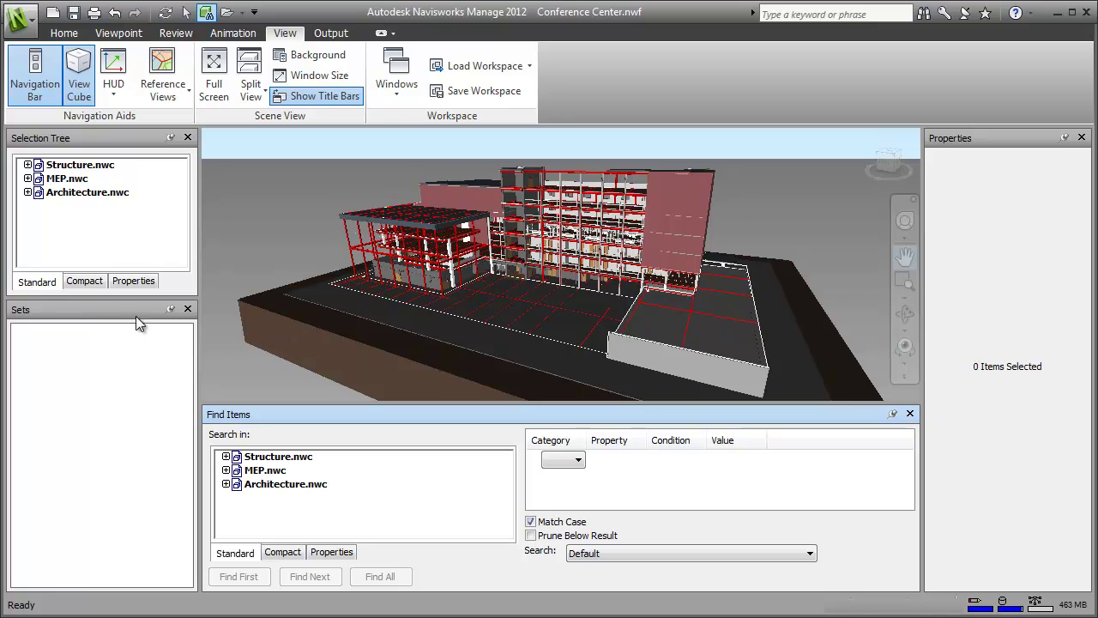
pyautogui.moveTo(102, 305); pyautogui.dragTo(334, 196)
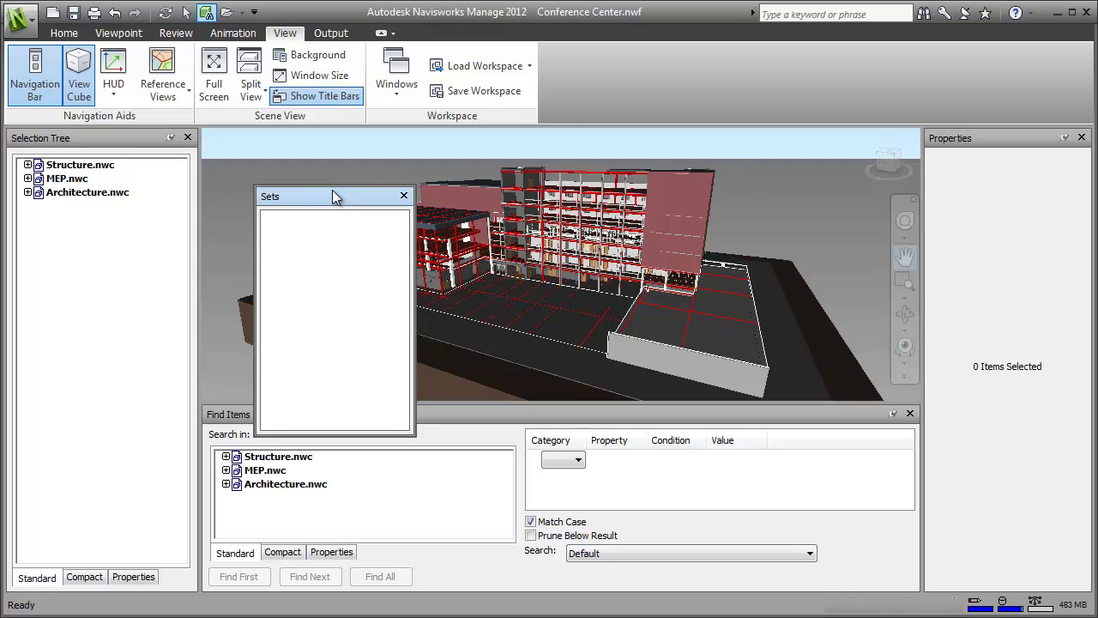
pyautogui.moveTo(333, 195); pyautogui.dragTo(588, 265)
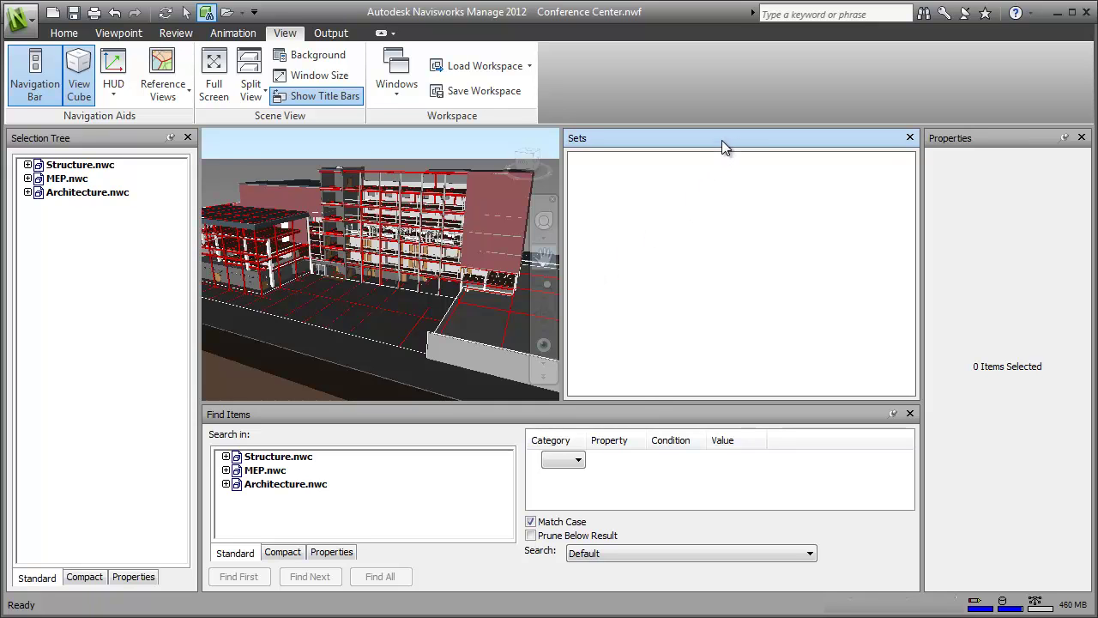
pyautogui.moveTo(721, 140); pyautogui.dragTo(965, 144)
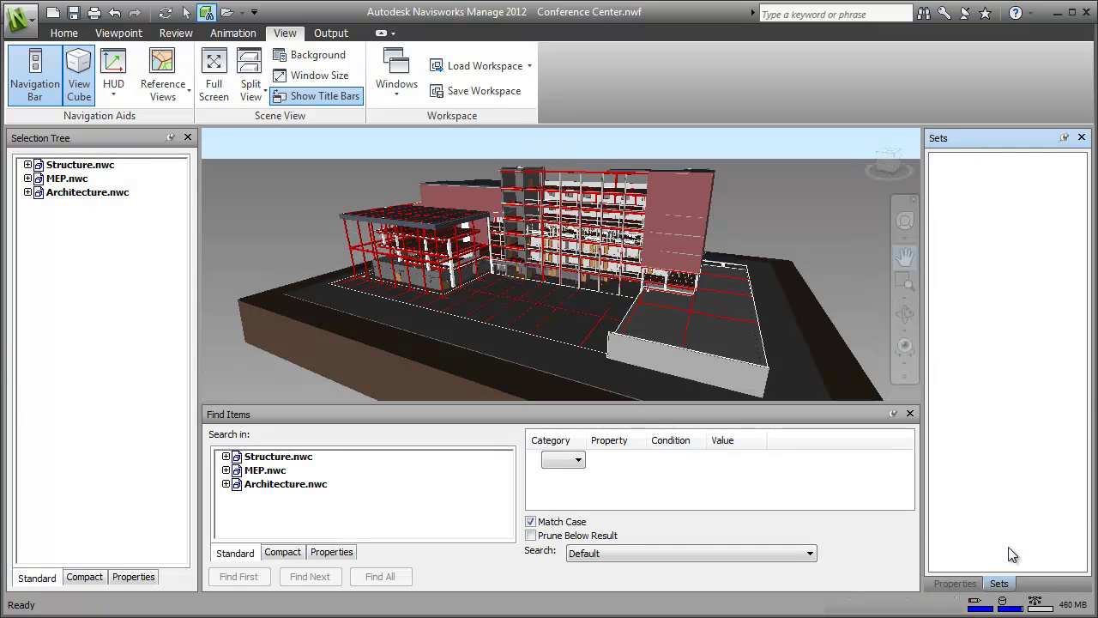
pyautogui.click(958, 584)
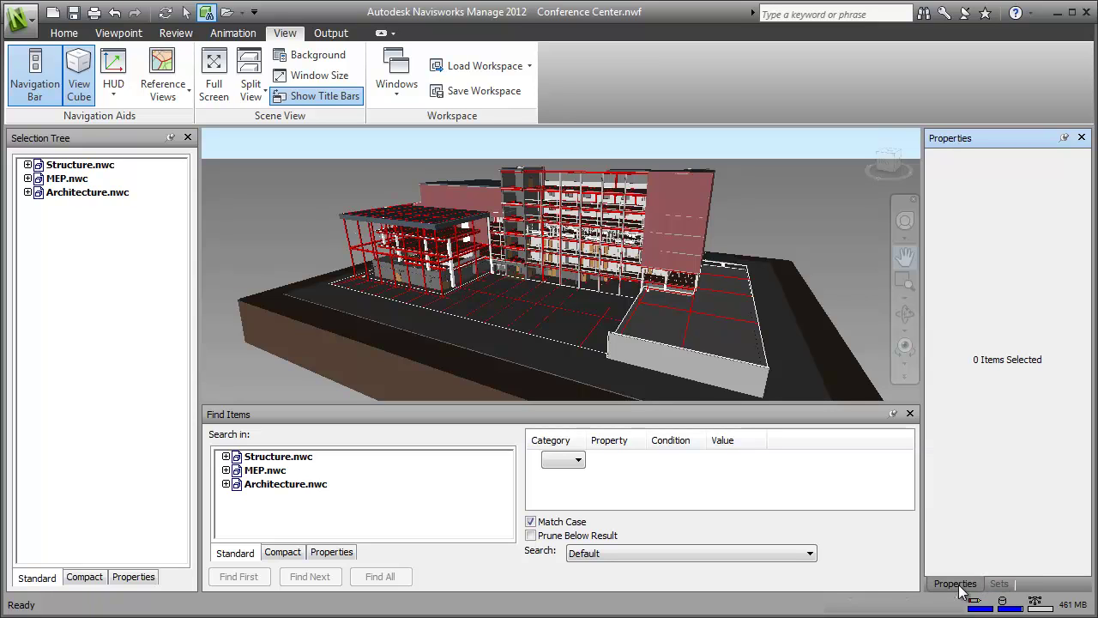
pyautogui.moveTo(998, 583); pyautogui.dragTo(785, 267)
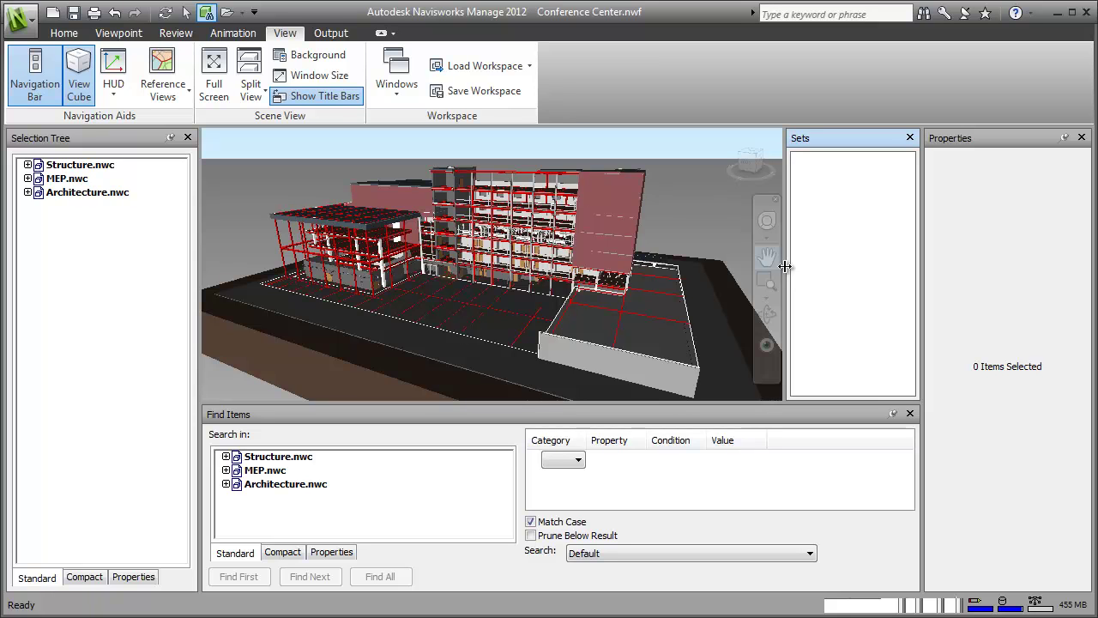
# - Use Save Workspace to store the layout under the file name 'User 1'
pyautogui.click(505, 92)
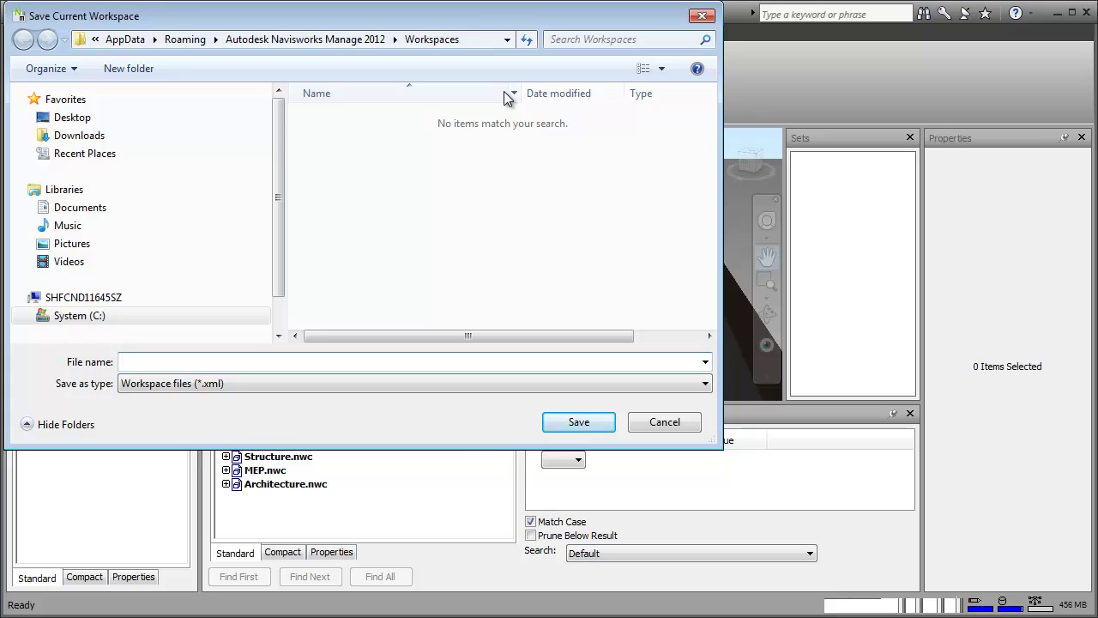
pyautogui.write('User 1')
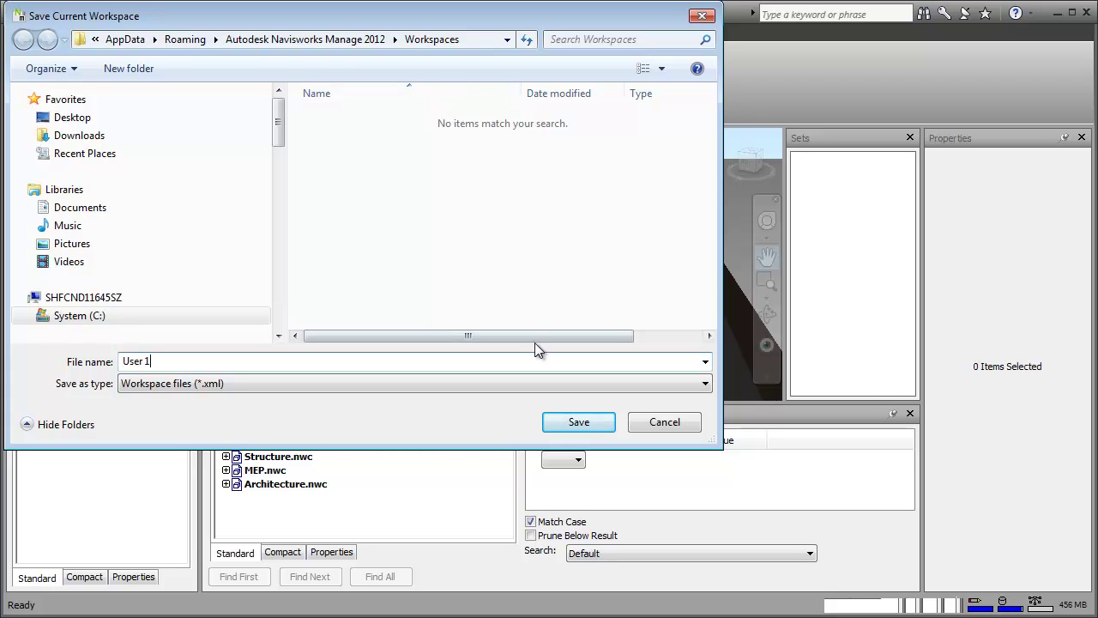
pyautogui.click(555, 426)
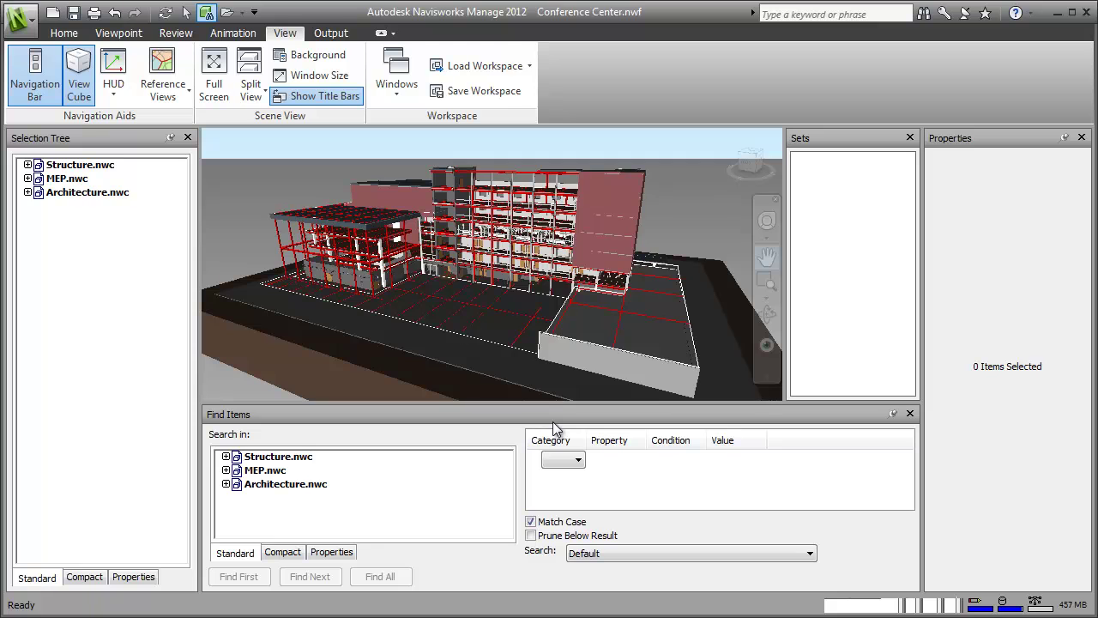
pyautogui.click(533, 73)
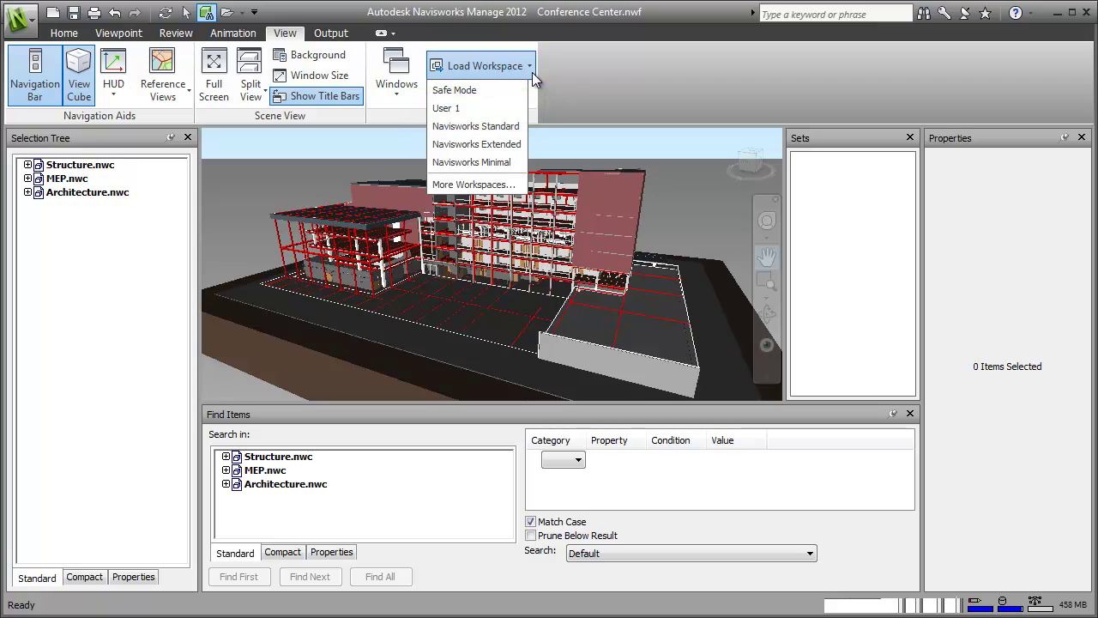
pyautogui.click(562, 94)
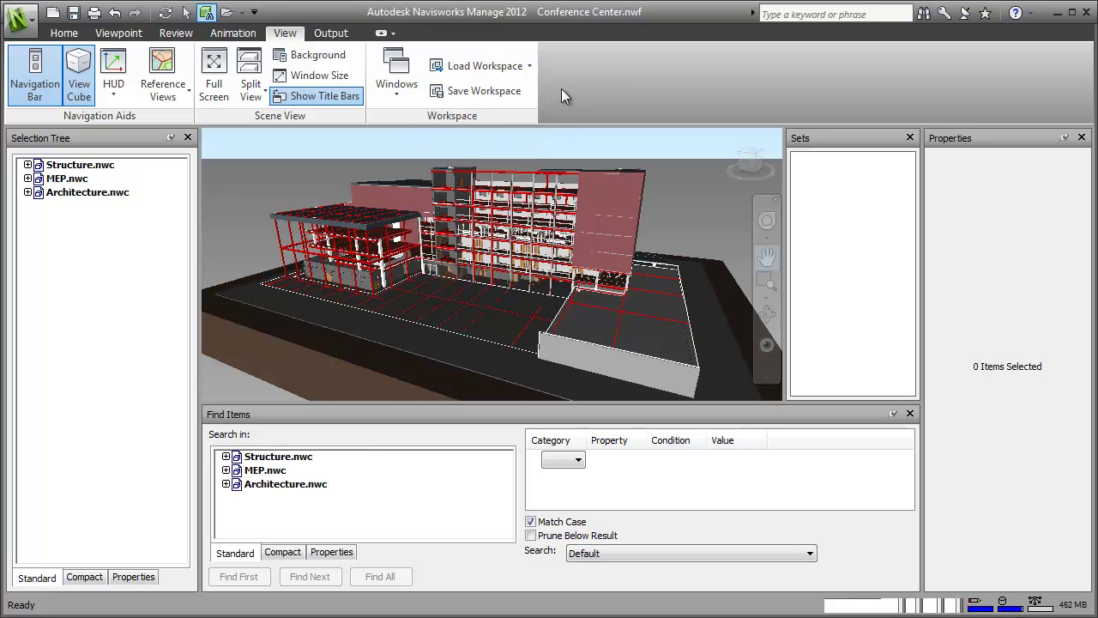